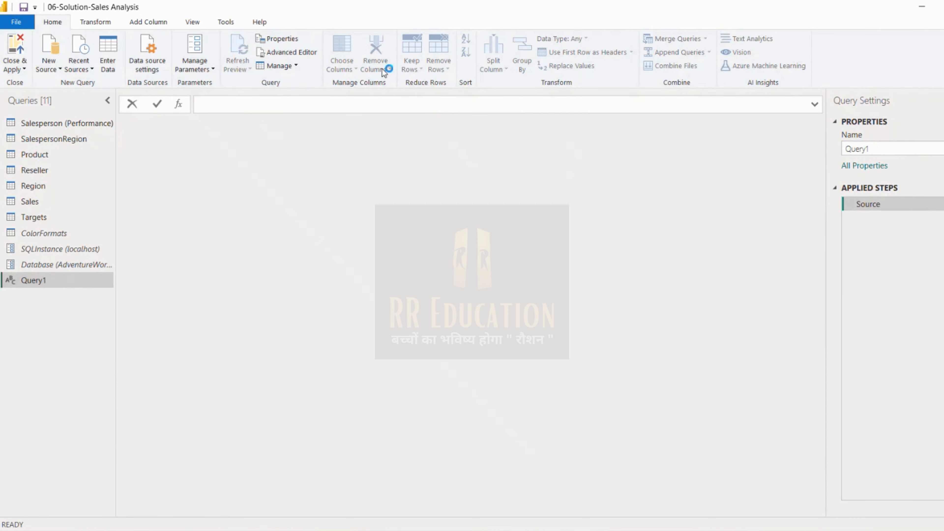
Open Query1's code in the Advanced Editor and replace the Source assignment with the start of a mylist variable definition.
{"action": "left_click", "coordinate": [300, 52]}
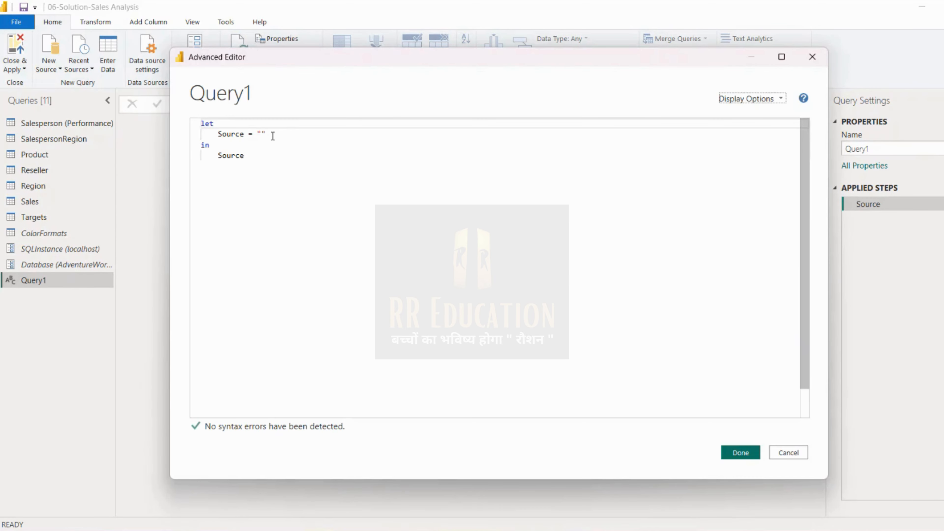
{"action": "left_click", "coordinate": [272, 135]}
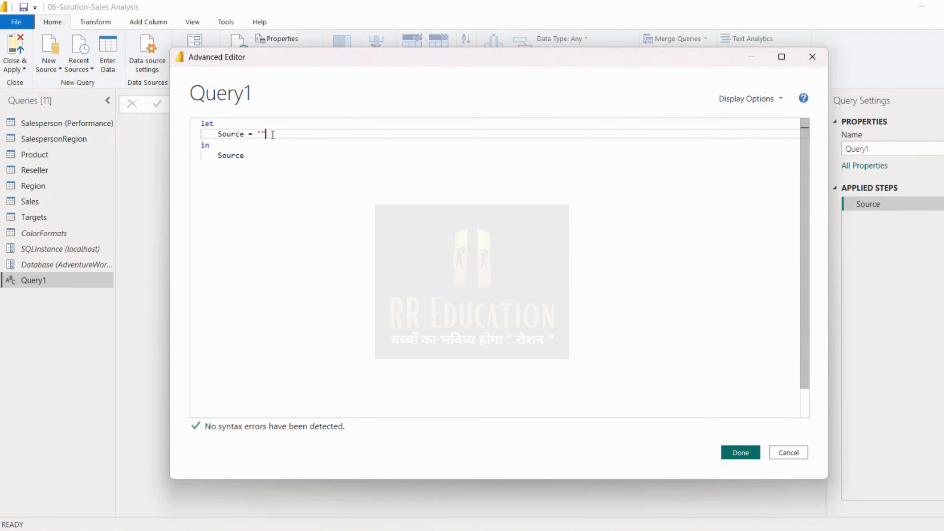
{"action": "key", "text": "BackSpace"}
{"action": "key", "text": "BackSpace"}
{"action": "key", "text": "BackSpace"}
{"action": "key", "text": "BackSpace"}
{"action": "key", "text": "BackSpace"}
{"action": "key", "text": "BackSpace"}
{"action": "key", "text": "BackSpace"}
{"action": "key", "text": "BackSpace"}
{"action": "key", "text": "BackSpace"}
{"action": "key", "text": "BackSpace"}
{"action": "key", "text": "BackSpace"}
{"action": "type", "text": "myks"}
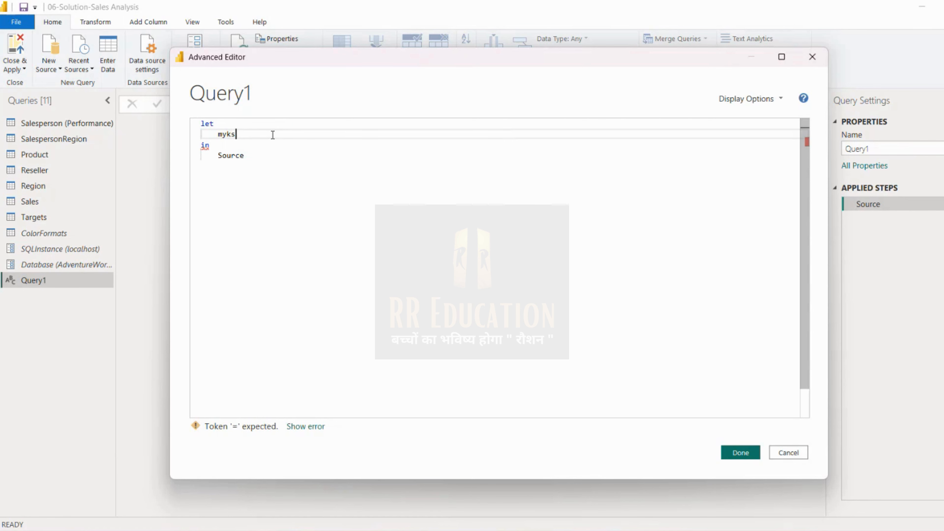
{"action": "key", "text": "BackSpace"}
{"action": "key", "text": "BackSpace"}
{"action": "type", "text": "list ="}
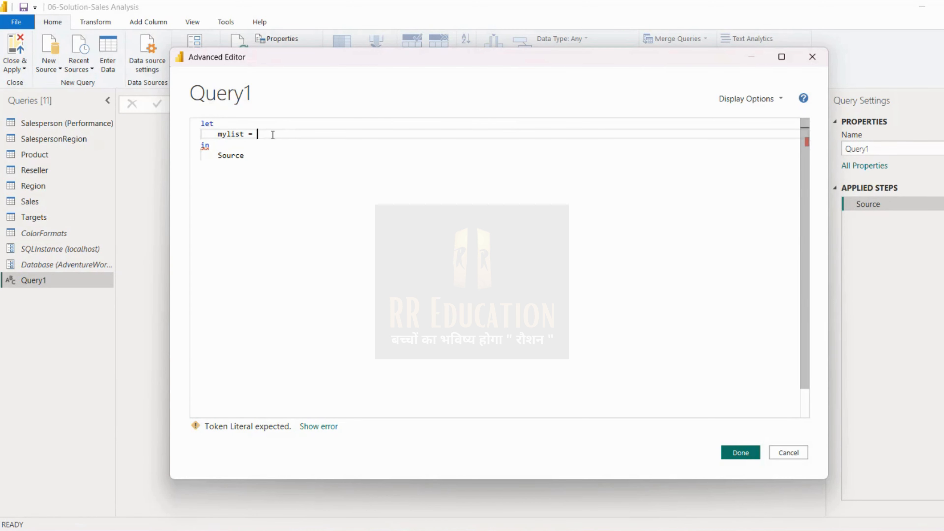
Define mylist as a list in curly braces containing "A", "B", 11 and a person's first name as text.
{"action": "type", "text": "{"}
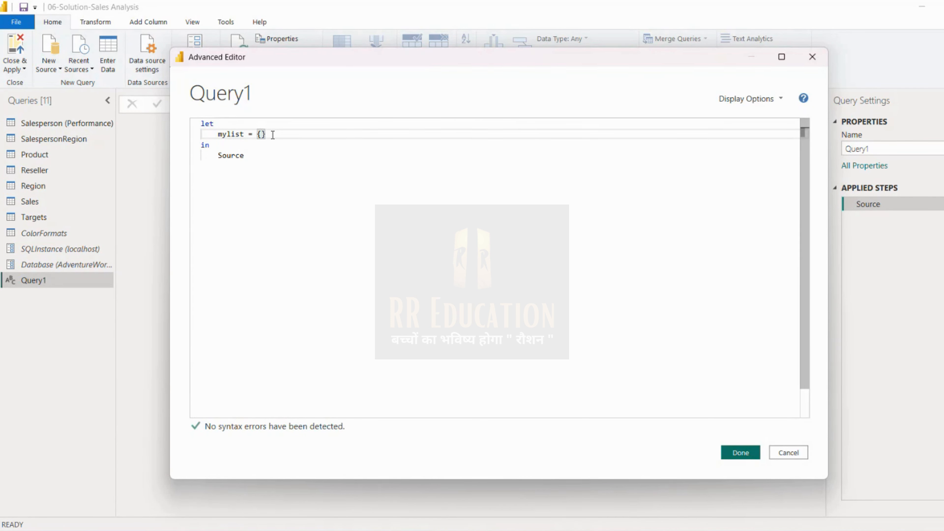
{"action": "type", "text": "\"A\", \"B\", "}
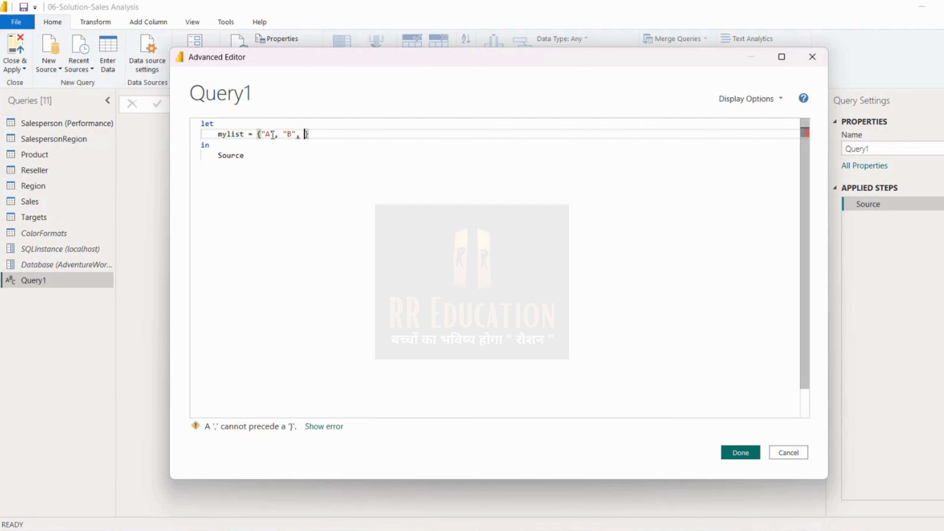
{"action": "type", "text": "11"}
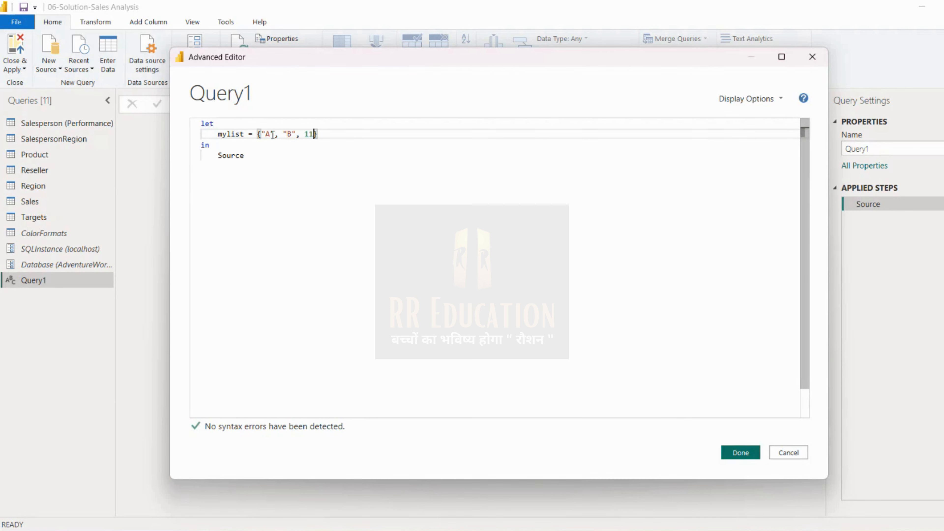
{"action": "type", "text": ", \"Raushan"}
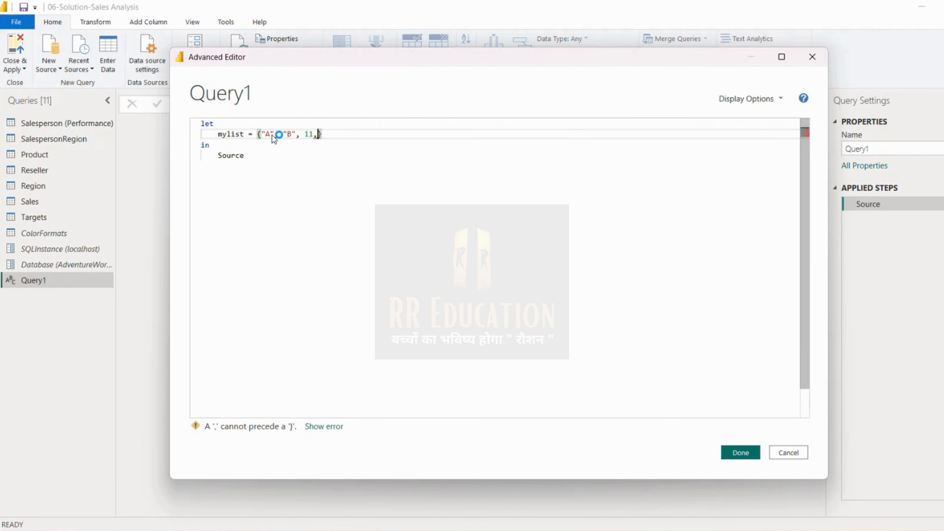
{"action": "type", "text": "\""}
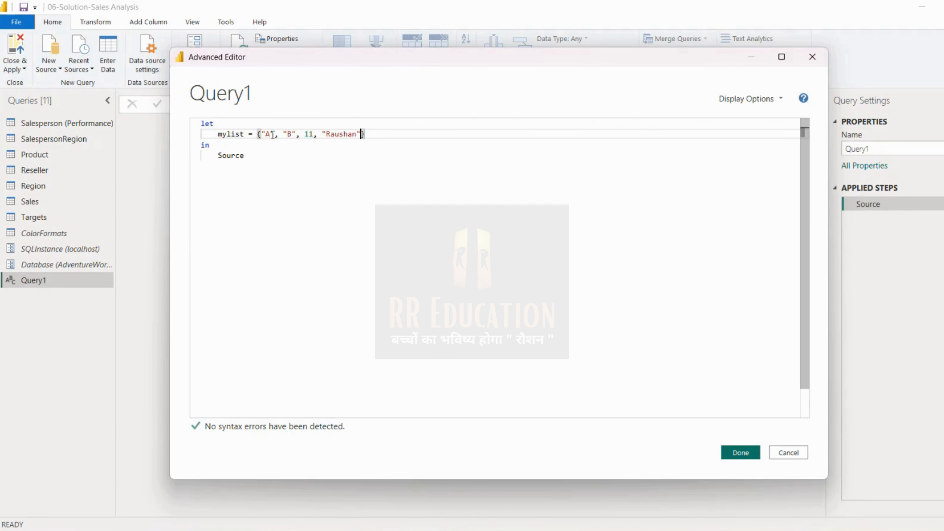
Make the query return mylist instead of Source and apply the code.
{"action": "left_click", "coordinate": [233, 159]}
{"action": "double_click", "coordinate": [233, 158]}
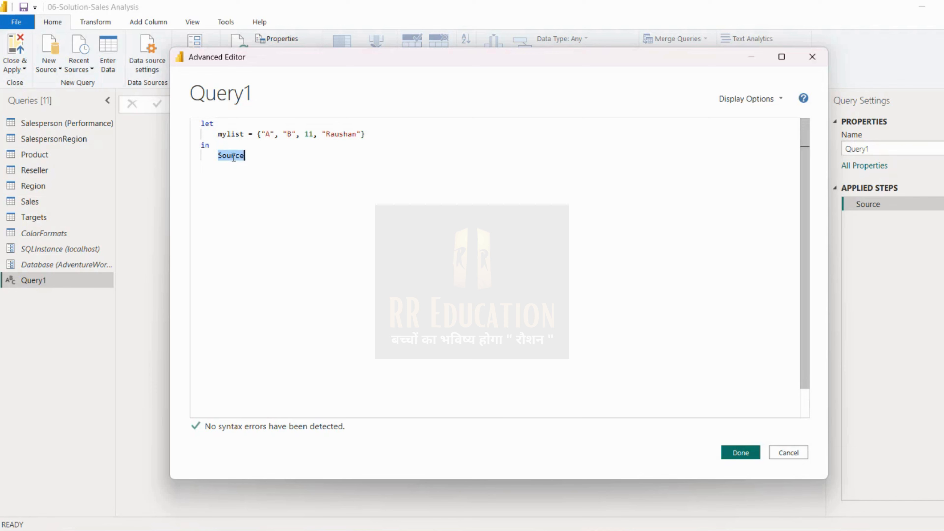
{"action": "type", "text": "mylist"}
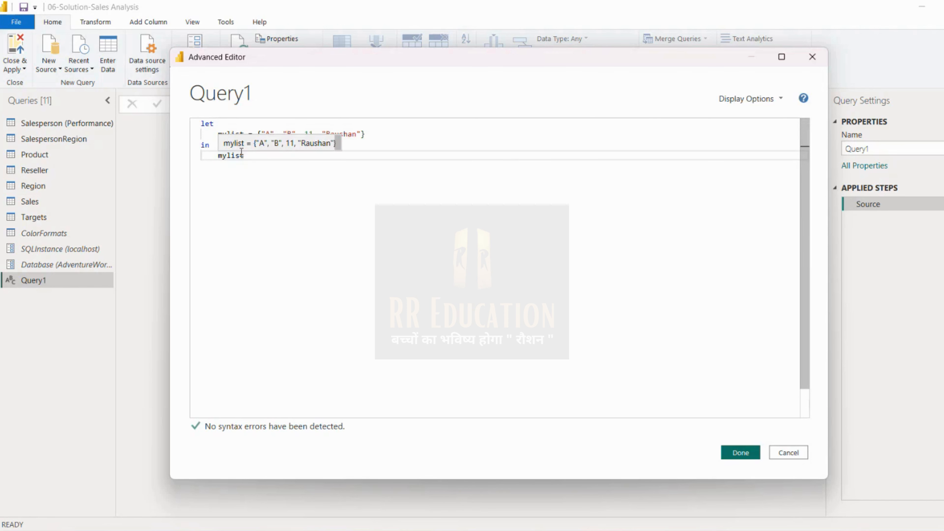
{"action": "left_click", "coordinate": [741, 452]}
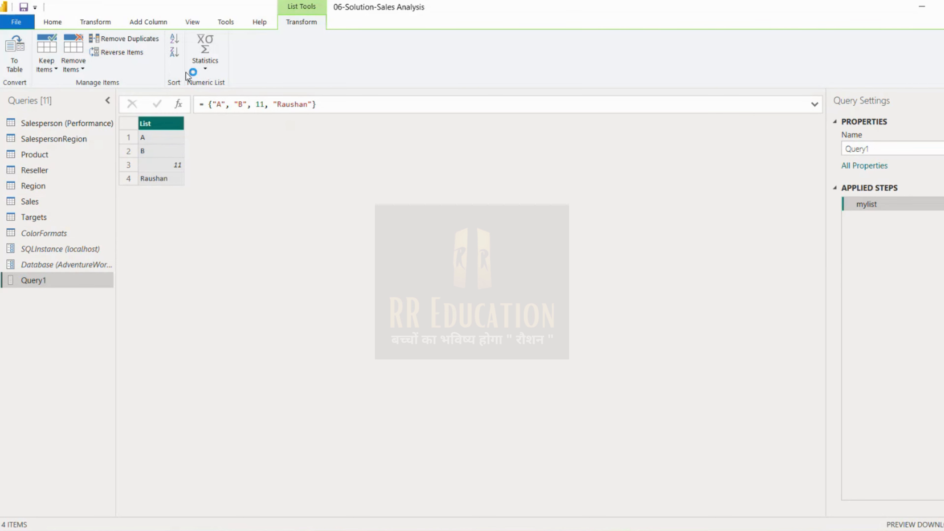
Reopen Query1's code in the Advanced Editor and add a comma and a new line after the mylist definition.
{"action": "left_click", "coordinate": [89, 22]}
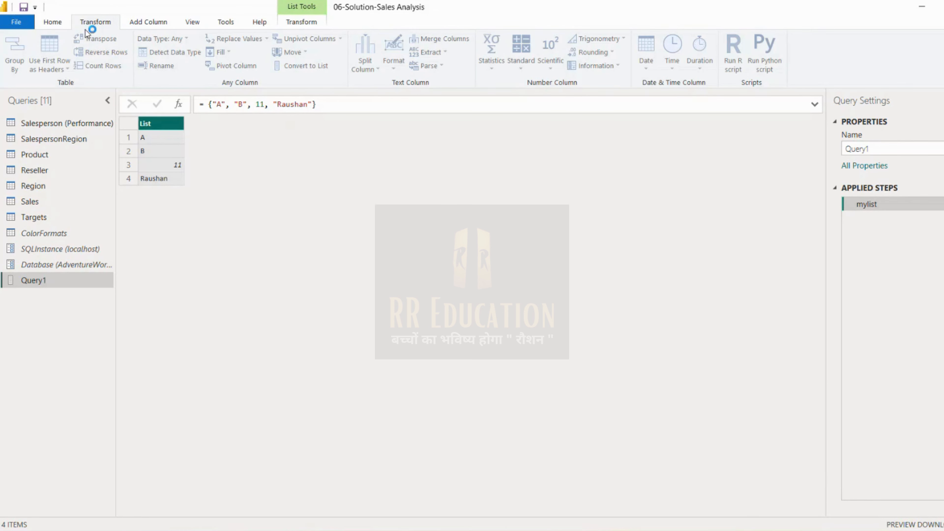
{"action": "left_click", "coordinate": [67, 23]}
{"action": "left_click", "coordinate": [278, 56]}
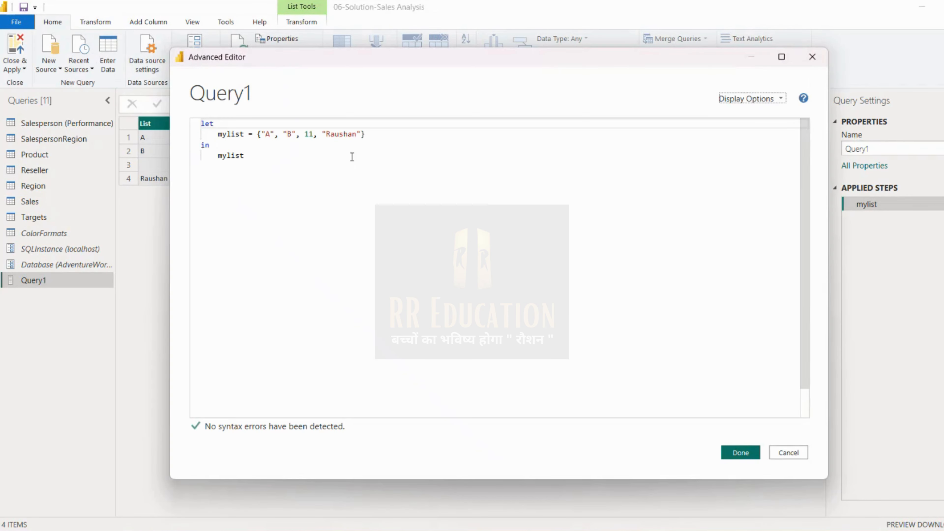
{"action": "left_click", "coordinate": [373, 137]}
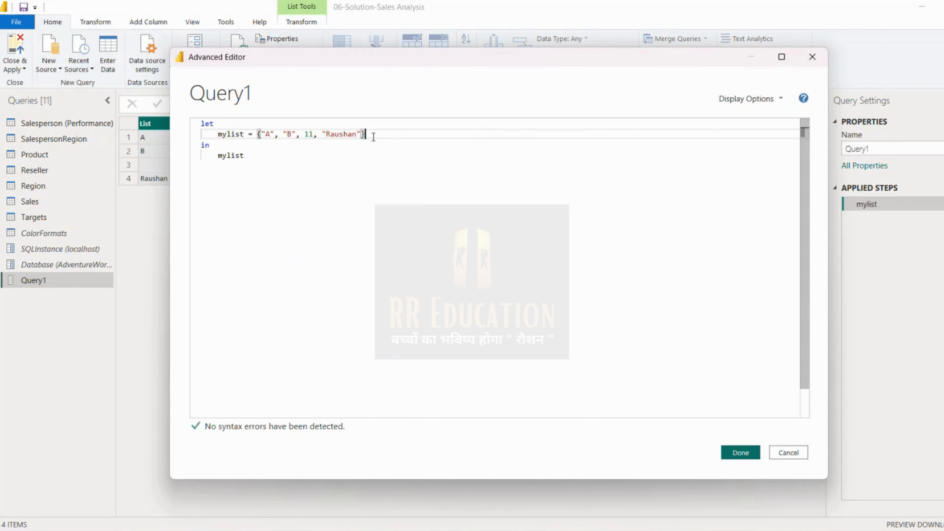
{"action": "key", "text": "Return"}
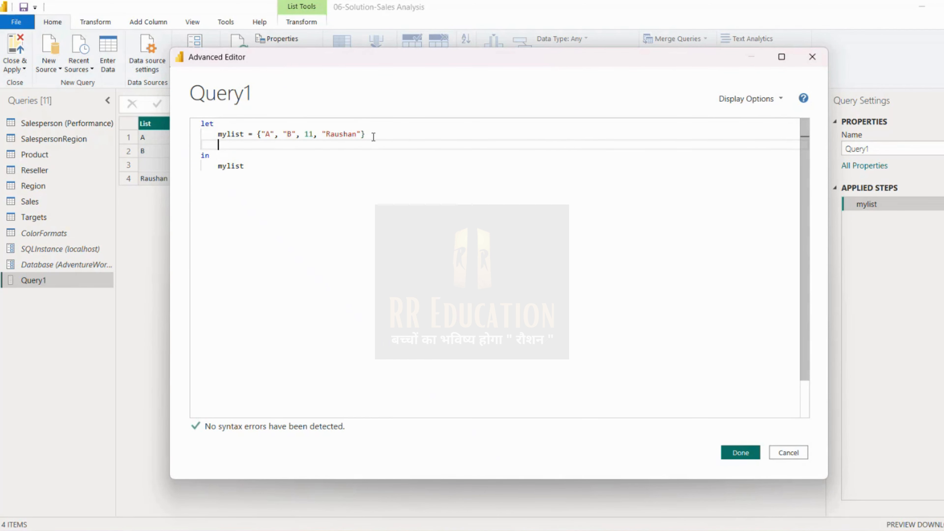
{"action": "left_click", "coordinate": [372, 135]}
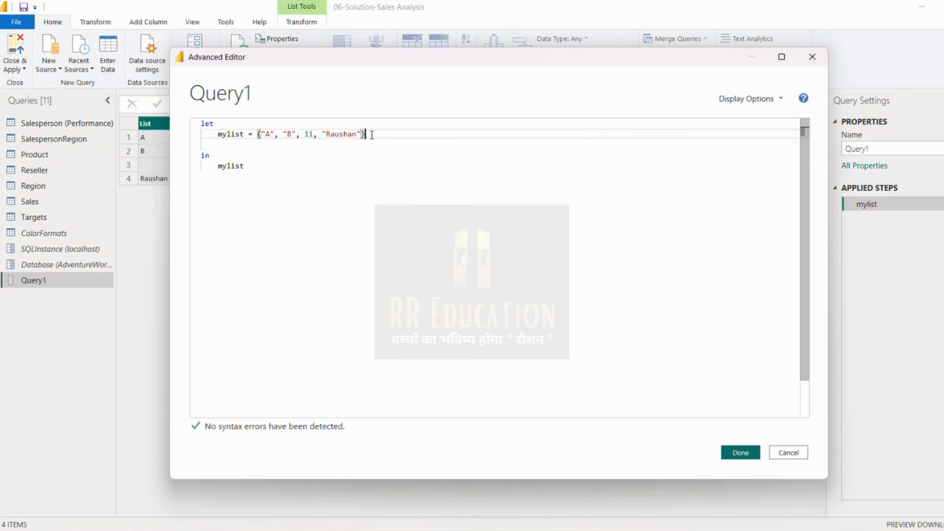
{"action": "type", "text": ","}
{"action": "key", "text": "Return"}
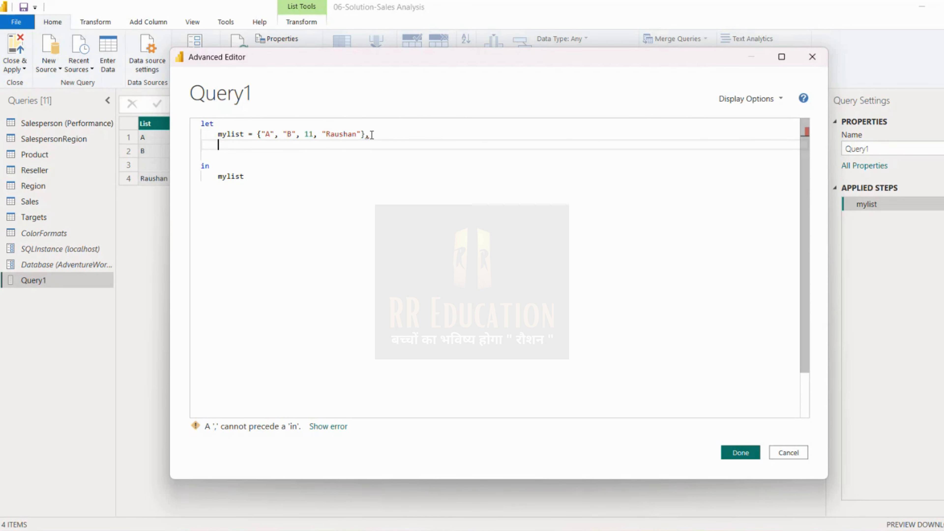
Start a second variable named #"count of element" below mylist, followed by an equals sign.
{"action": "type", "text": "count of elem"}
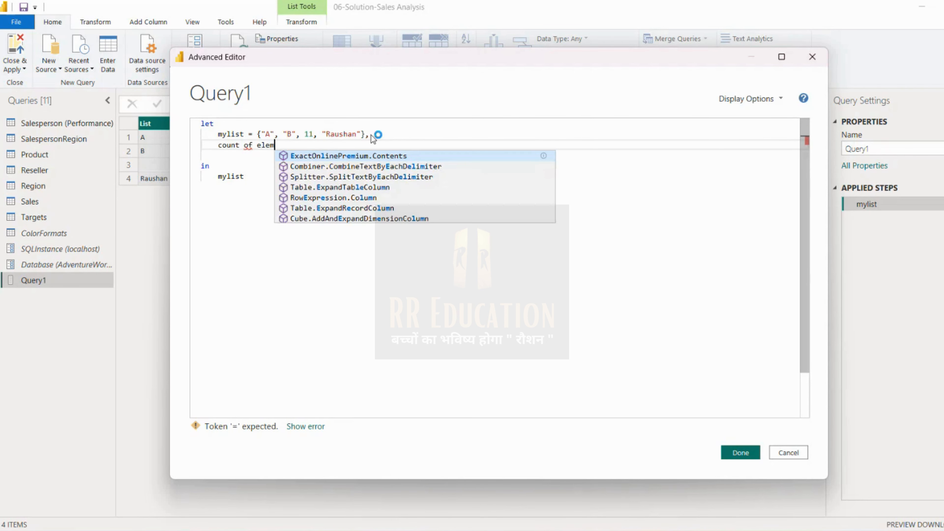
{"action": "type", "text": "ent"}
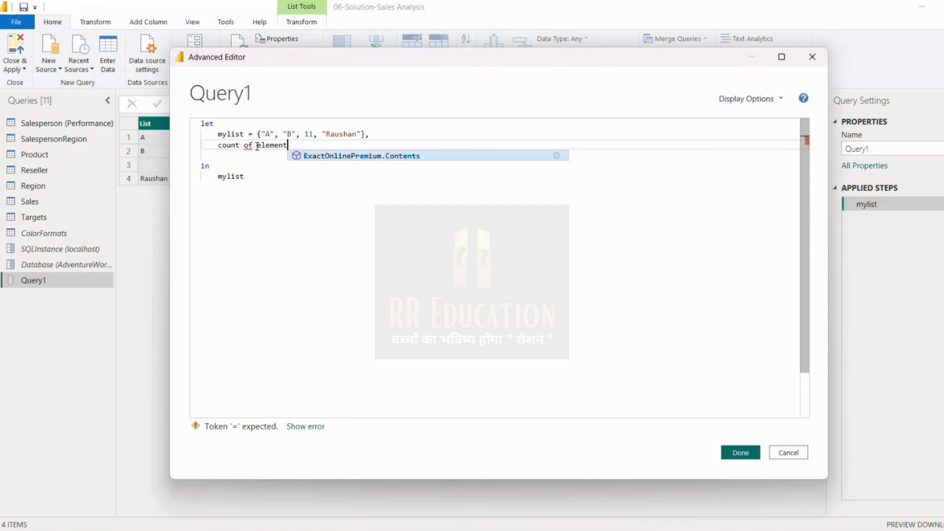
{"action": "type", "text": "\""}
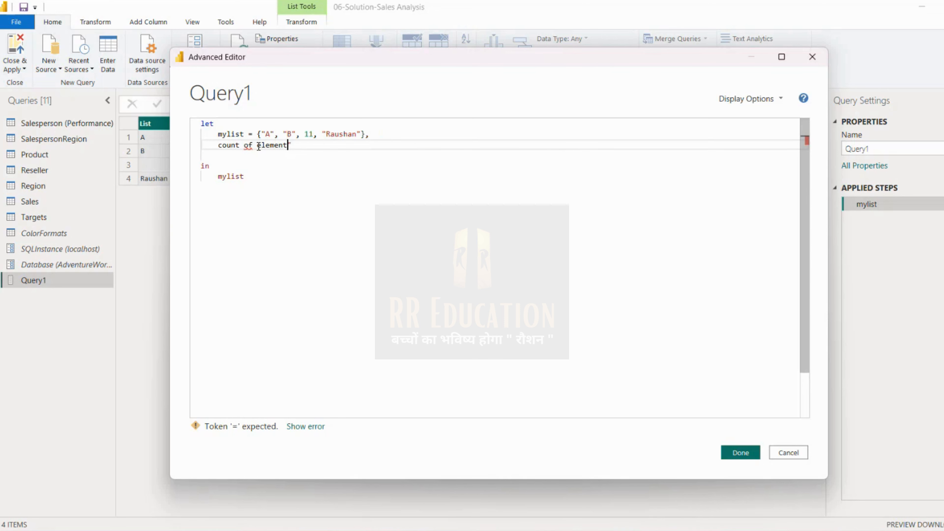
{"action": "key", "text": "ctrl+Left"}
{"action": "key", "text": "ctrl+Left"}
{"action": "key", "text": "ctrl+Left"}
{"action": "type", "text": "\""}
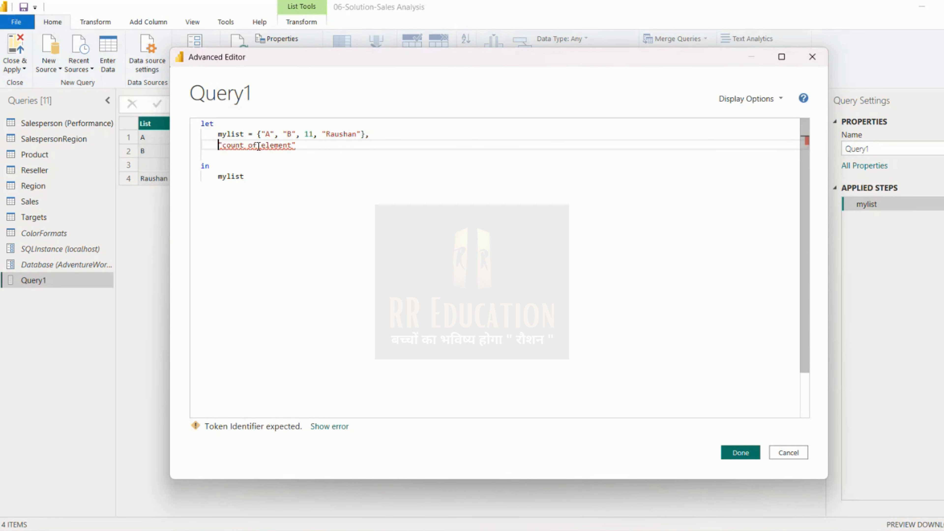
{"action": "type", "text": "#"}
{"action": "key", "text": "Right"}
{"action": "key", "text": "Right"}
{"action": "key", "text": "Right"}
{"action": "key", "text": "Right"}
{"action": "key", "text": "Right"}
{"action": "key", "text": "Right"}
{"action": "key", "text": "Right"}
{"action": "key", "text": "Right"}
{"action": "key", "text": "Right"}
{"action": "key", "text": "Right"}
{"action": "key", "text": "Right"}
{"action": "key", "text": "Right"}
{"action": "key", "text": "Right"}
{"action": "key", "text": "Right"}
{"action": "key", "text": "Right"}
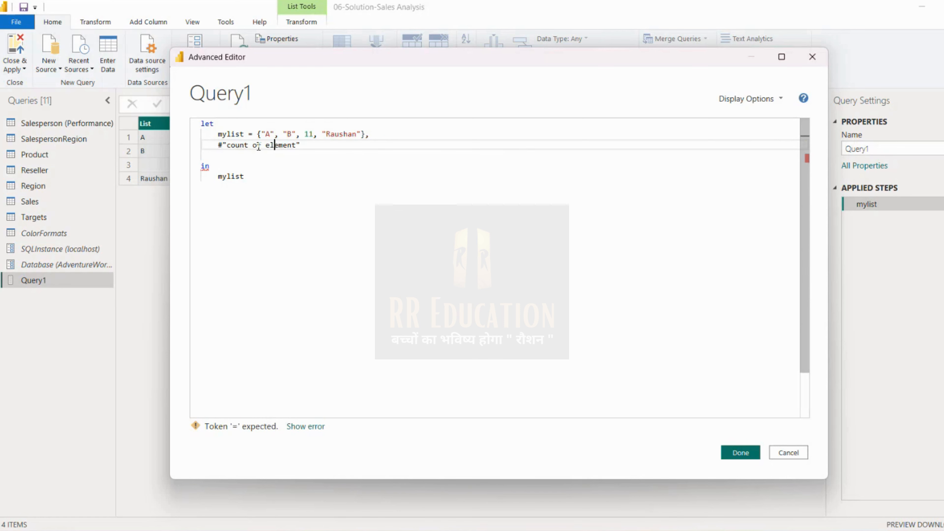
{"action": "key", "text": "Right"}
{"action": "key", "text": "Right"}
{"action": "key", "text": "Right"}
{"action": "type", "text": "= "}
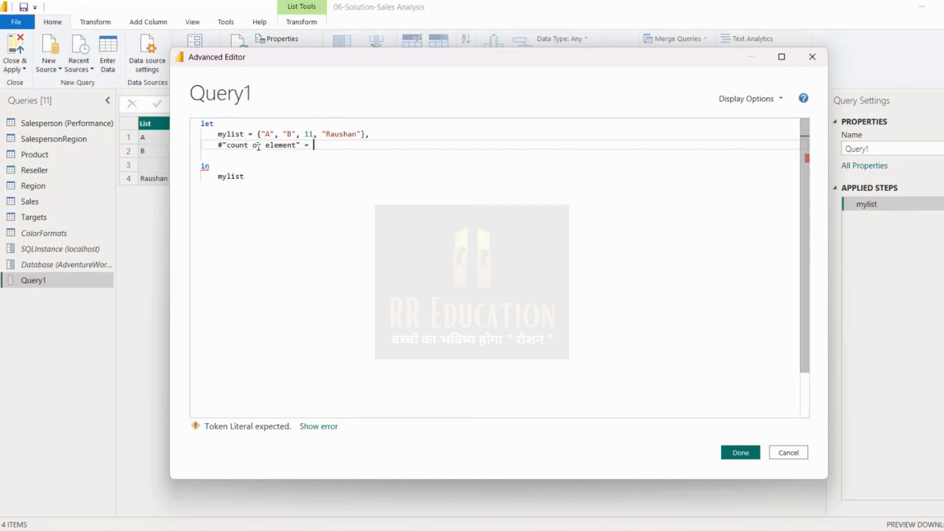
{"action": "type", "text": "mylist."}
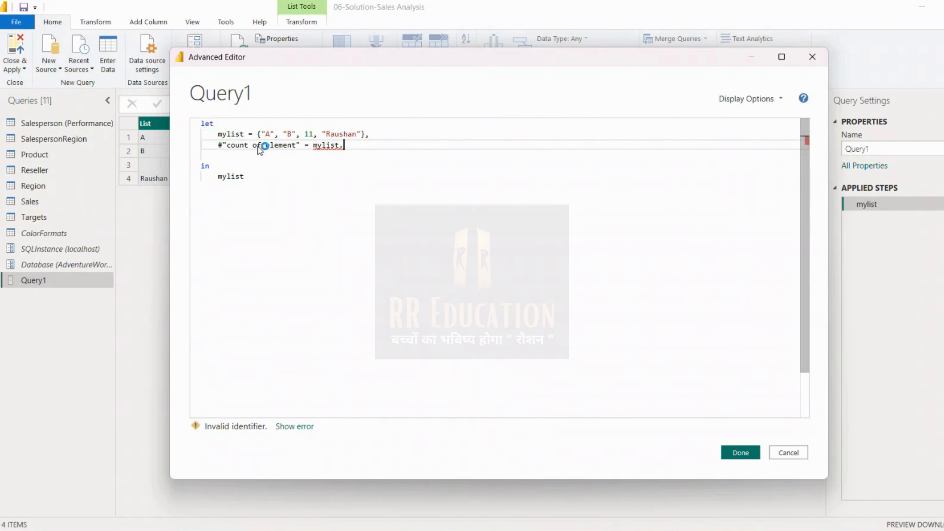
{"action": "left_click", "coordinate": [258, 146]}
{"action": "key", "text": "BackSpace"}
{"action": "key", "text": "BackSpace"}
{"action": "key", "text": "BackSpace"}
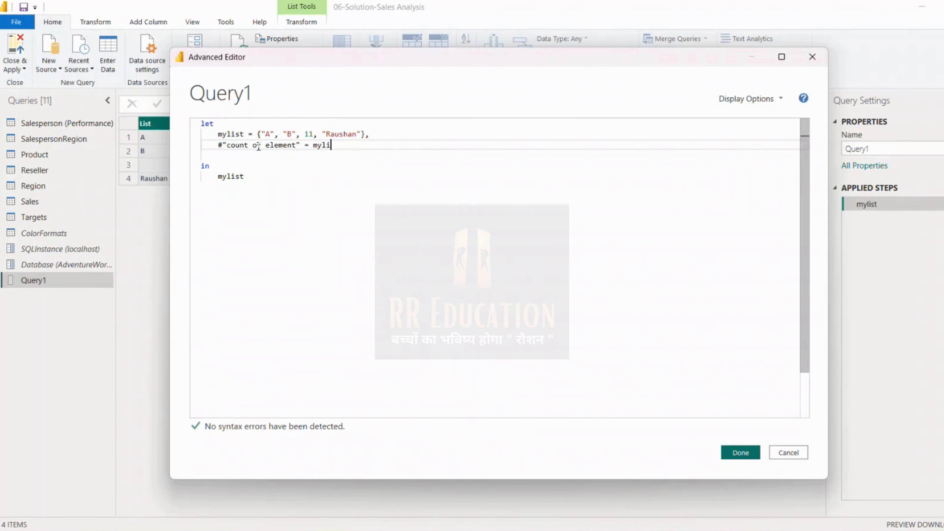
{"action": "key", "text": "BackSpace"}
{"action": "key", "text": "BackSpace"}
{"action": "key", "text": "BackSpace"}
{"action": "key", "text": "BackSpace"}
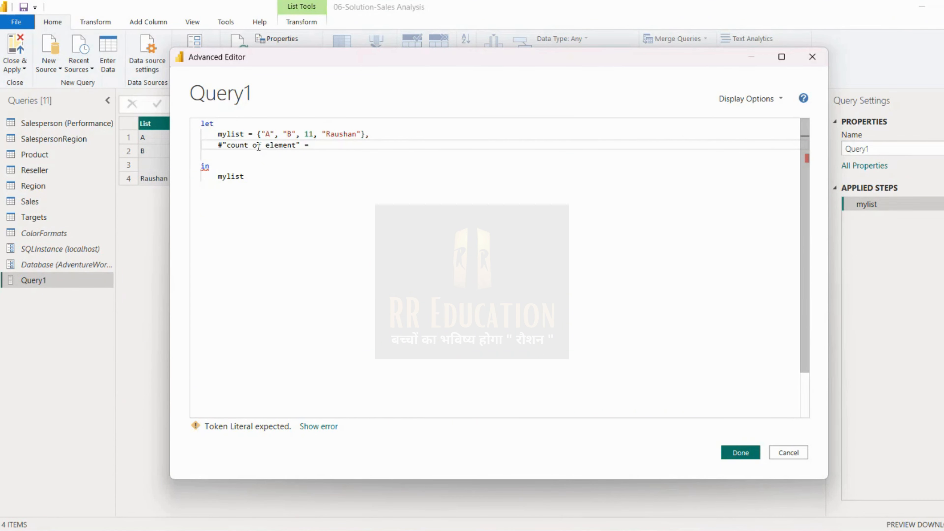
{"action": "type", "text": "Table.AddColumn"}
{"action": "key", "text": "BackSpace"}
{"action": "key", "text": "BackSpace"}
{"action": "key", "text": "BackSpace"}
{"action": "key", "text": "BackSpace"}
{"action": "key", "text": "BackSpace"}
{"action": "key", "text": "BackSpace"}
{"action": "key", "text": "BackSpace"}
{"action": "key", "text": "BackSpace"}
{"action": "key", "text": "BackSpace"}
{"action": "key", "text": "BackSpace"}
{"action": "key", "text": "BackSpace"}
{"action": "key", "text": "BackSpace"}
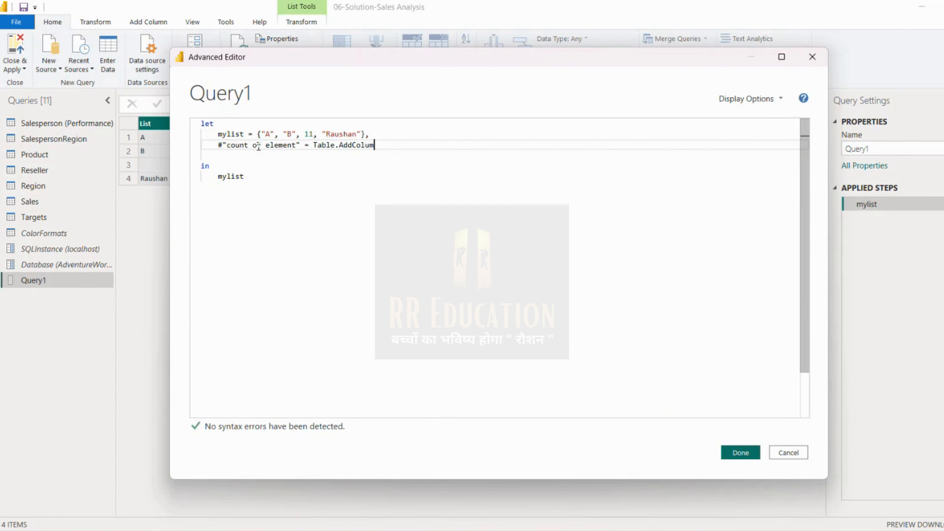
{"action": "key", "text": "BackSpace"}
{"action": "key", "text": "BackSpace"}
{"action": "key", "text": "BackSpace"}
Assign List.Count(mylist) to the #"count of element" variable.
{"action": "type", "text": "List"}
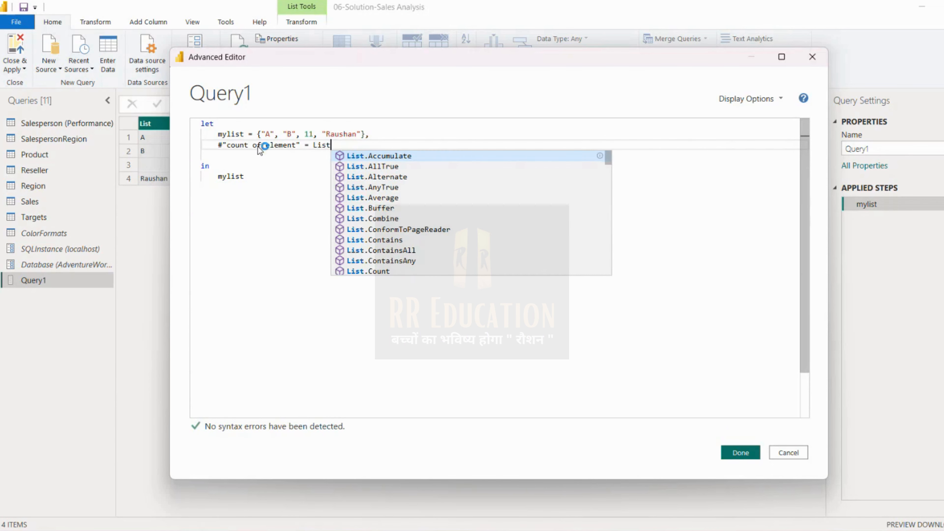
{"action": "type", "text": ".Row"}
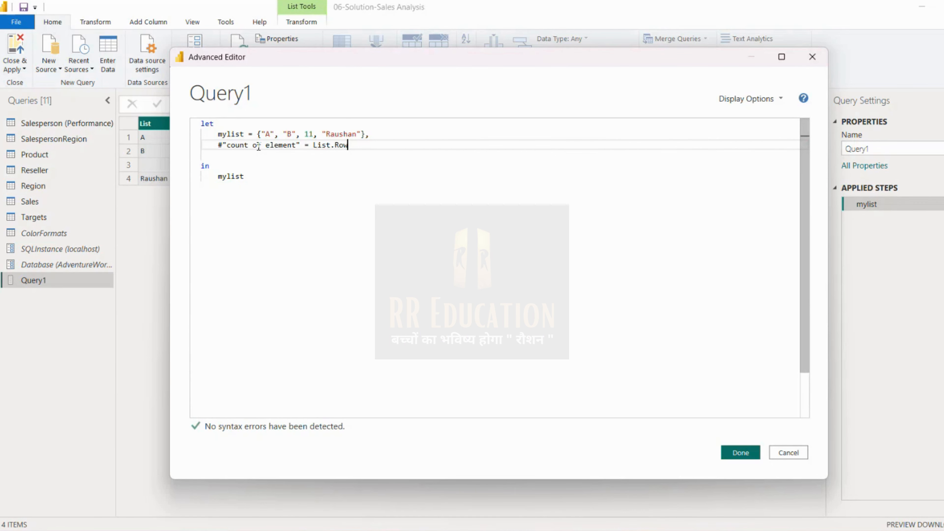
{"action": "key", "text": "BackSpace"}
{"action": "key", "text": "BackSpace"}
{"action": "key", "text": "BackSpace"}
{"action": "type", "text": "Cp"}
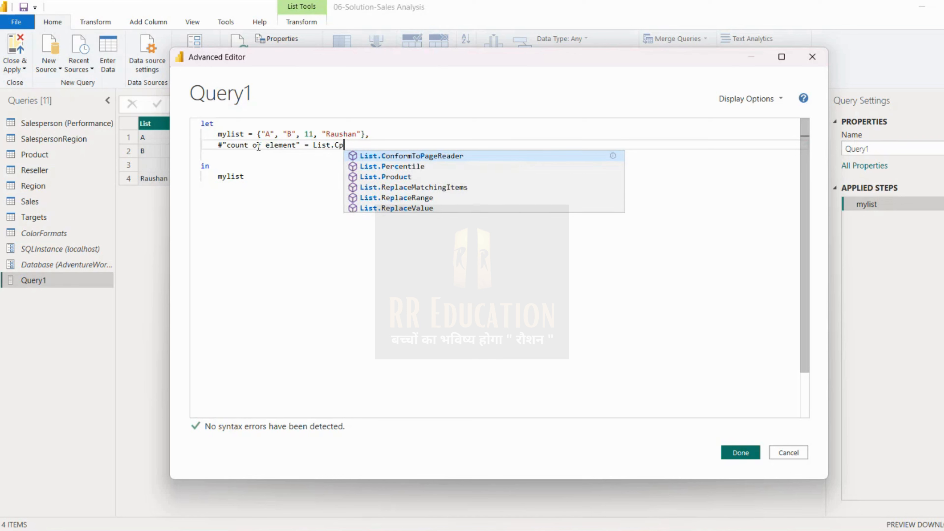
{"action": "key", "text": "BackSpace"}
{"action": "type", "text": "ou"}
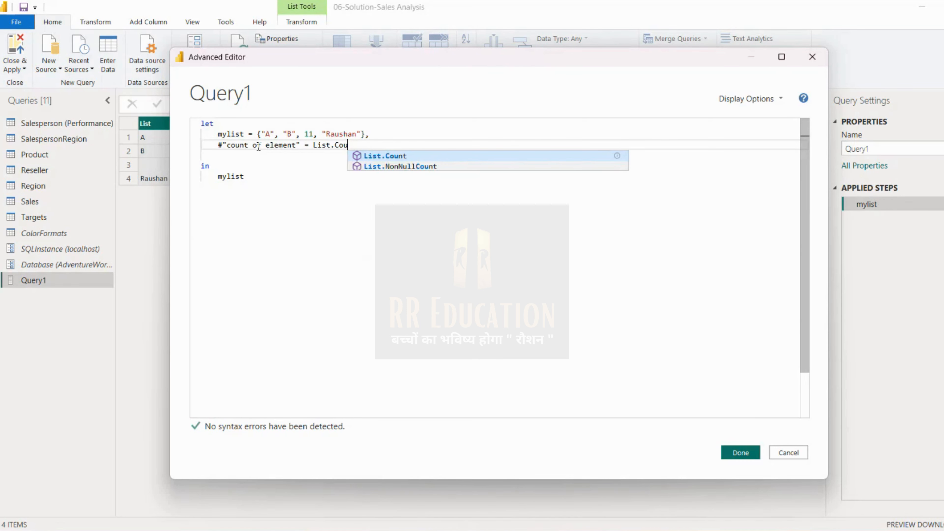
{"action": "key", "text": "Tab"}
{"action": "type", "text": "("}
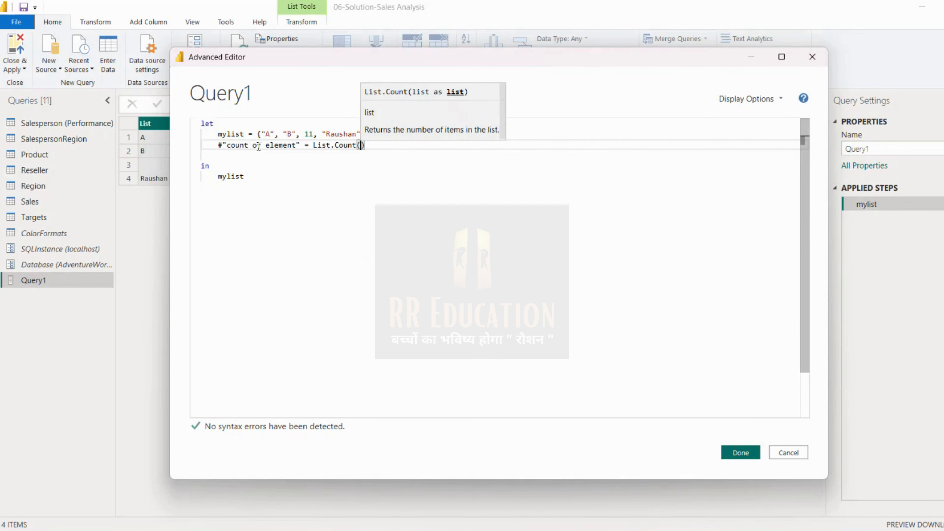
{"action": "type", "text": "mylist"}
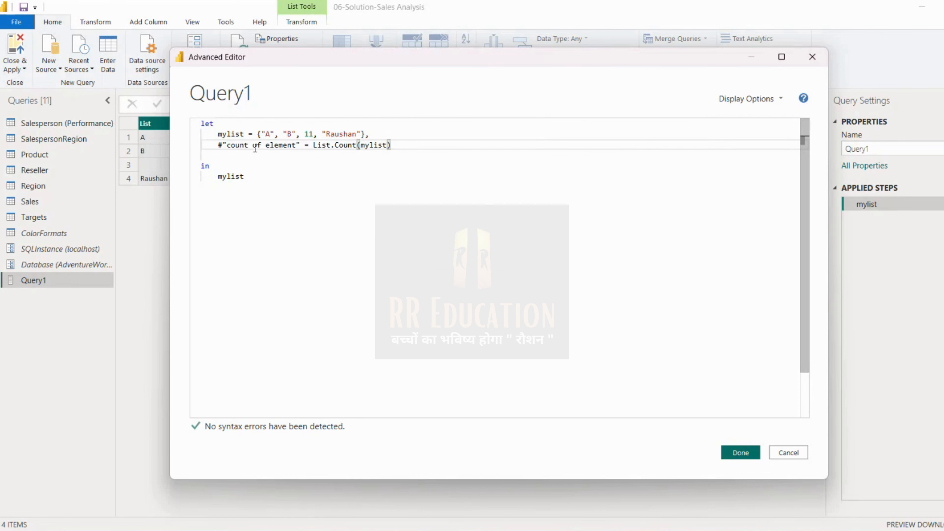
Make the query return #"count of element" instead of mylist, apply the code and review the output of both applied steps.
{"action": "left_click_drag", "start_coordinate": [300, 145], "coordinate": [208, 144]}
{"action": "key", "text": "ctrl+c"}
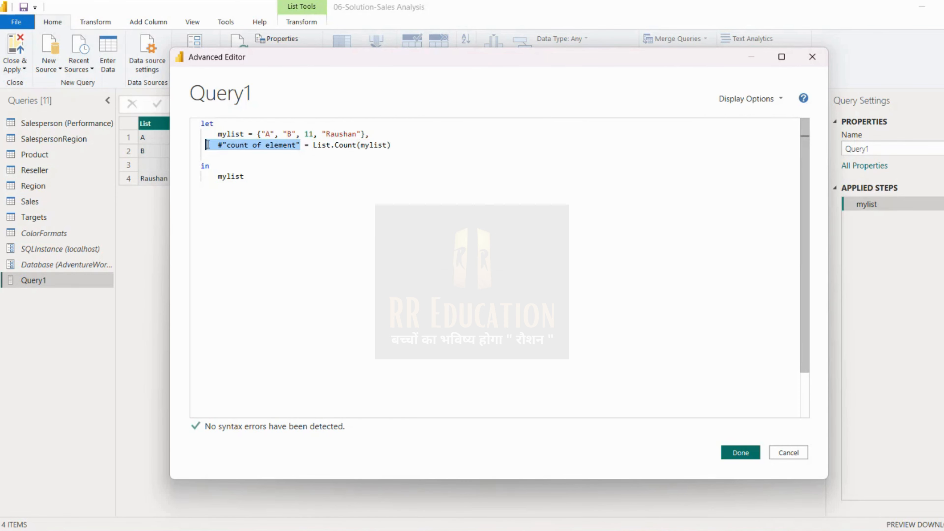
{"action": "left_click_drag", "start_coordinate": [244, 177], "coordinate": [218, 177]}
{"action": "key", "text": "ctrl+v"}
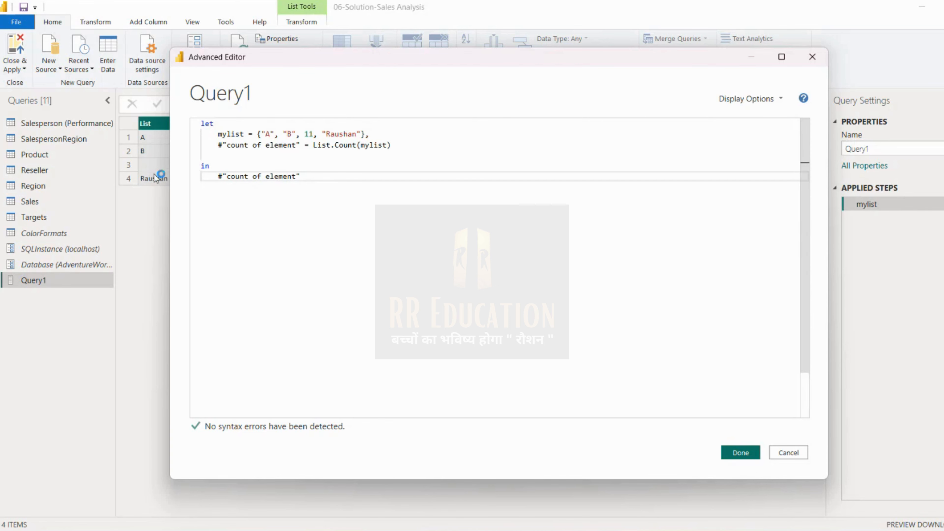
{"action": "left_click", "coordinate": [730, 449]}
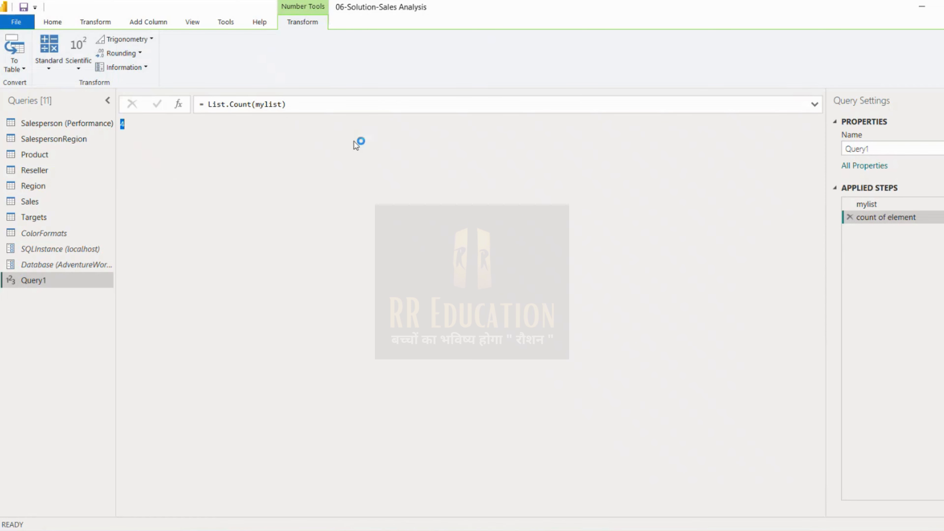
{"action": "left_click", "coordinate": [878, 209]}
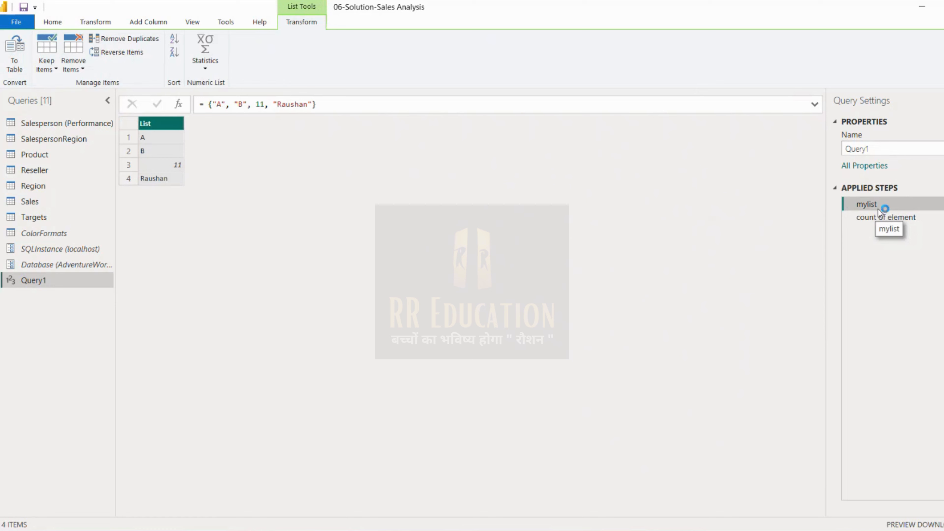
{"action": "left_click", "coordinate": [879, 215]}
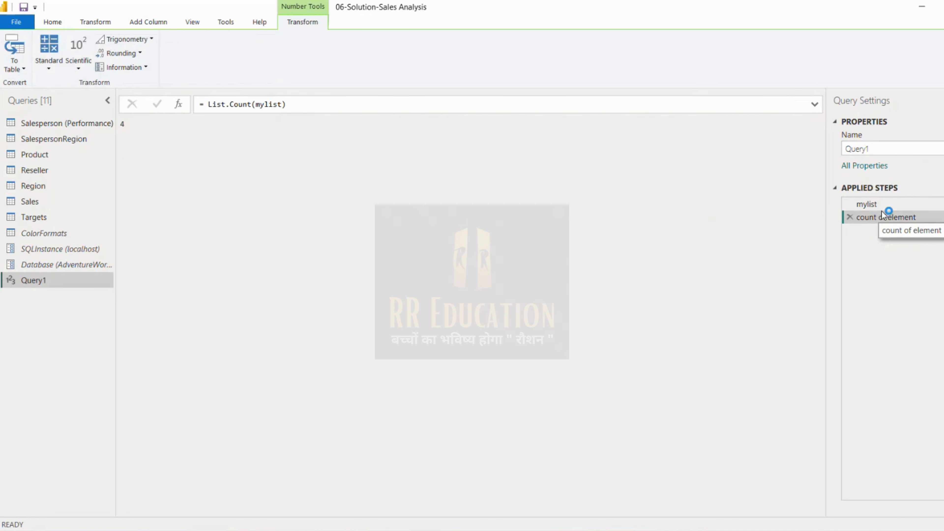
Reopen Query1's code in the Advanced Editor and add a third variable, ans = #"count of element" * 10, below the count line.
{"action": "left_click", "coordinate": [52, 21]}
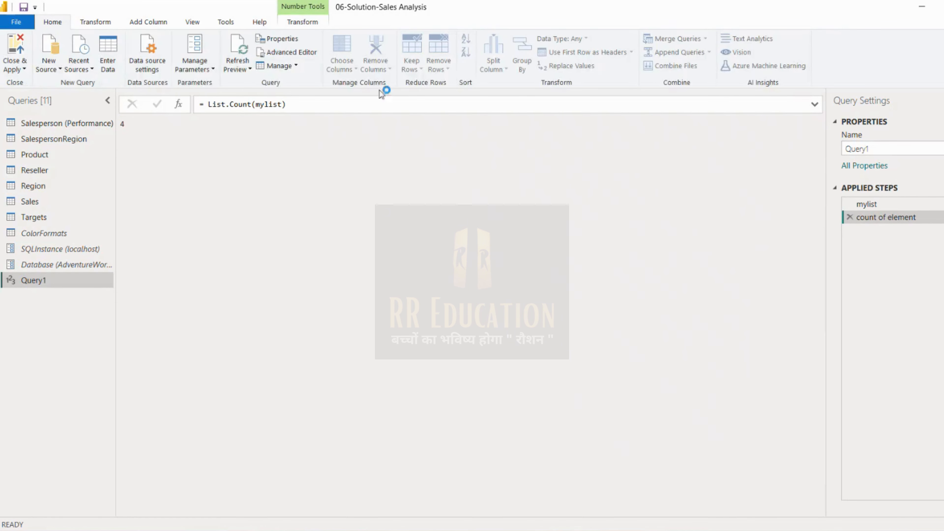
{"action": "left_click", "coordinate": [308, 54]}
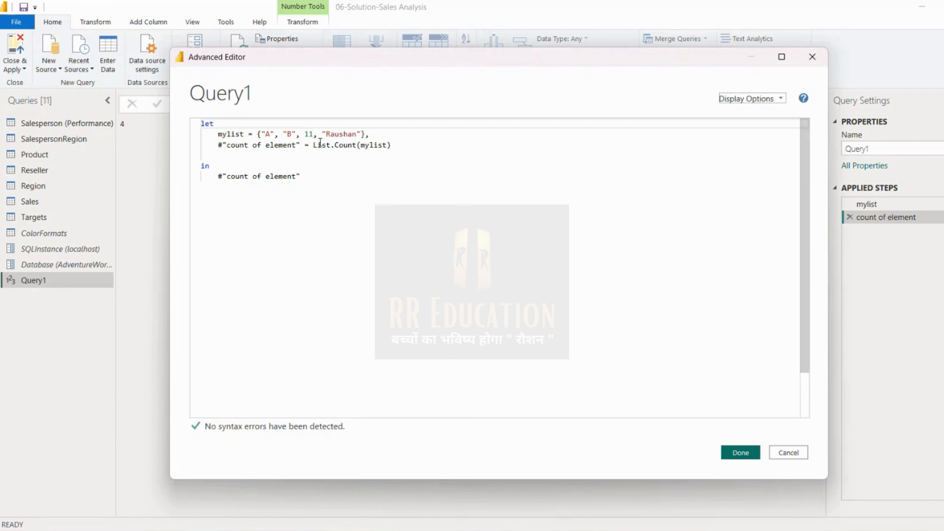
{"action": "left_click", "coordinate": [407, 148]}
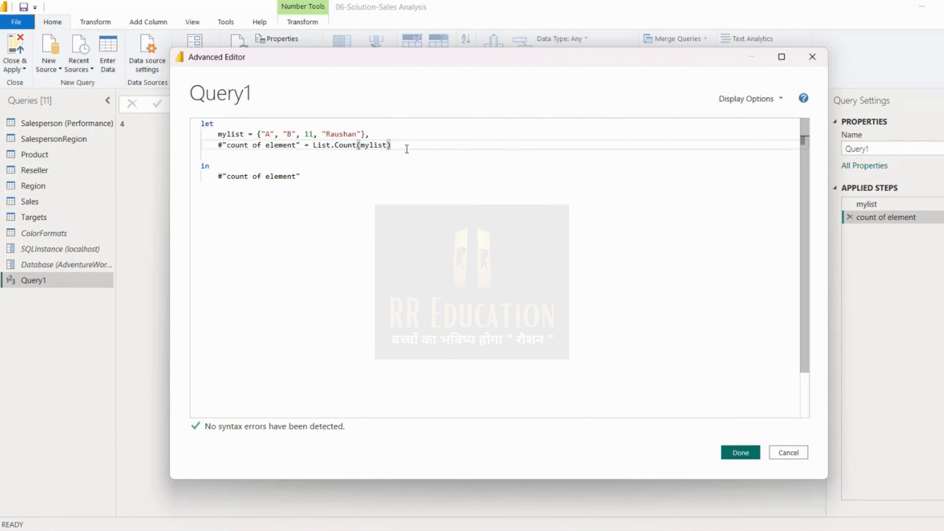
{"action": "type", "text": ","}
{"action": "key", "text": "Return"}
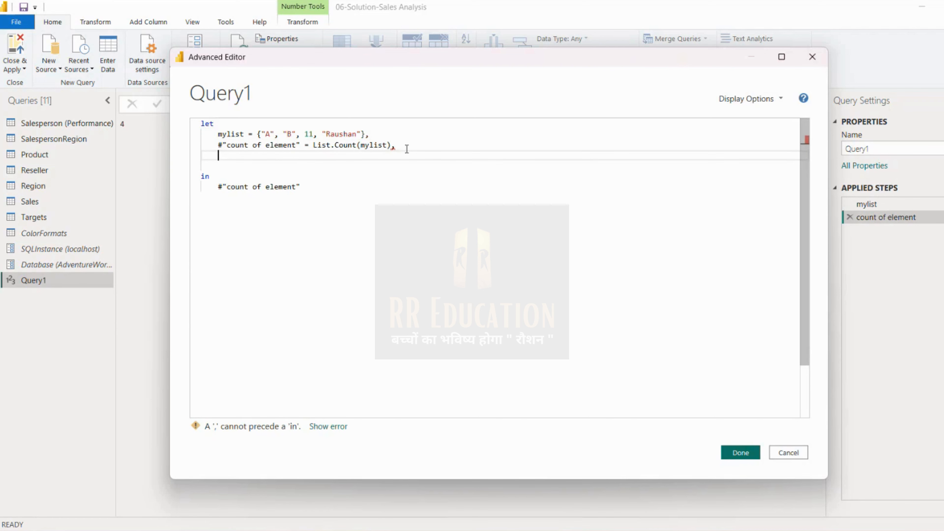
{"action": "type", "text": "ans = "}
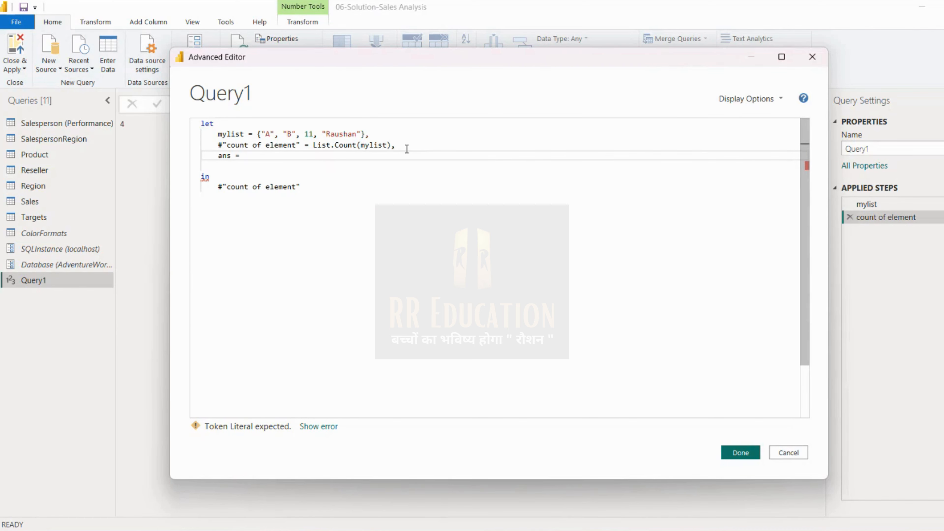
{"action": "type", "text": "#\"count of element\" * 1"}
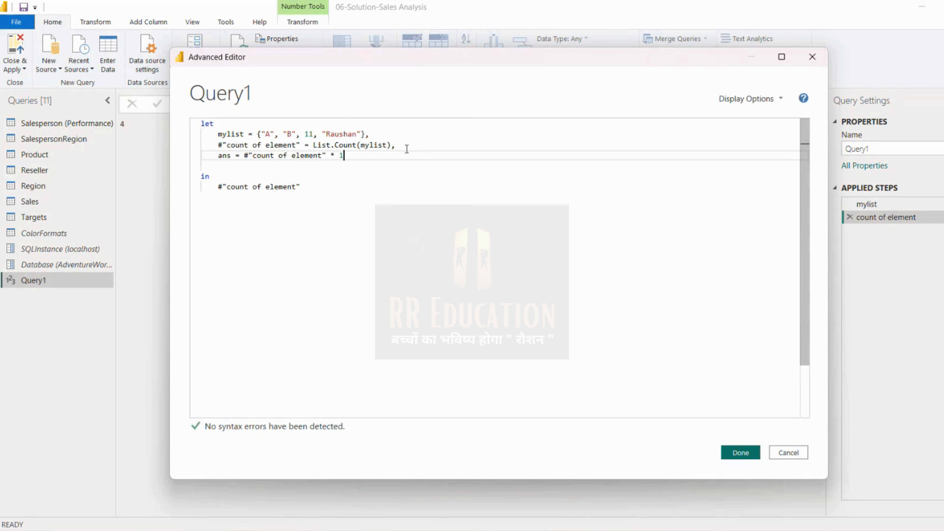
{"action": "type", "text": "0"}
Make the query return ans instead of #"count of element" and apply the code.
{"action": "left_click_drag", "start_coordinate": [315, 188], "coordinate": [218, 190]}
{"action": "type", "text": "ans"}
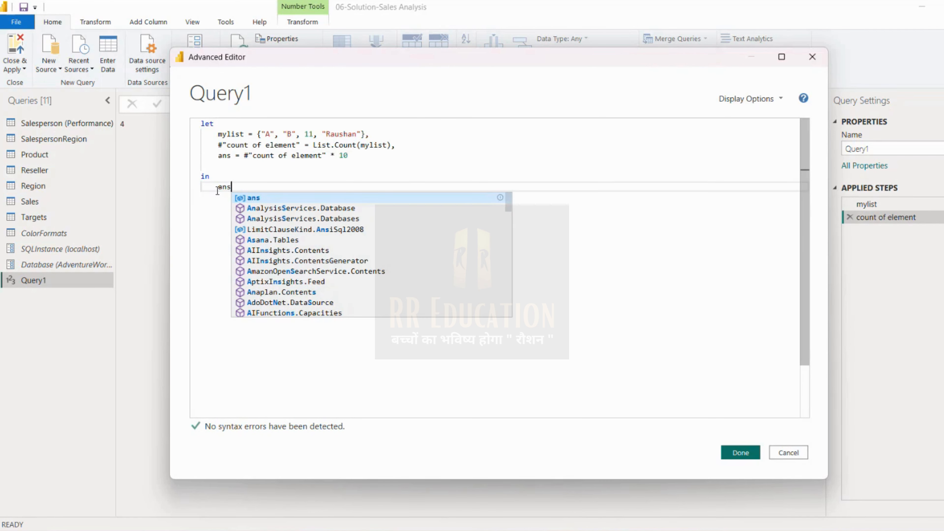
{"action": "left_click", "coordinate": [735, 453]}
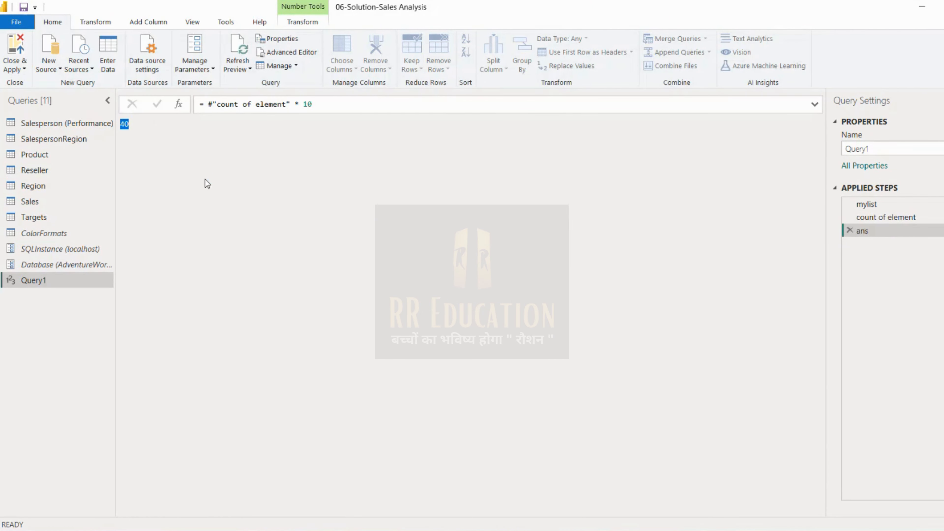
{"action": "left_click", "coordinate": [129, 123]}
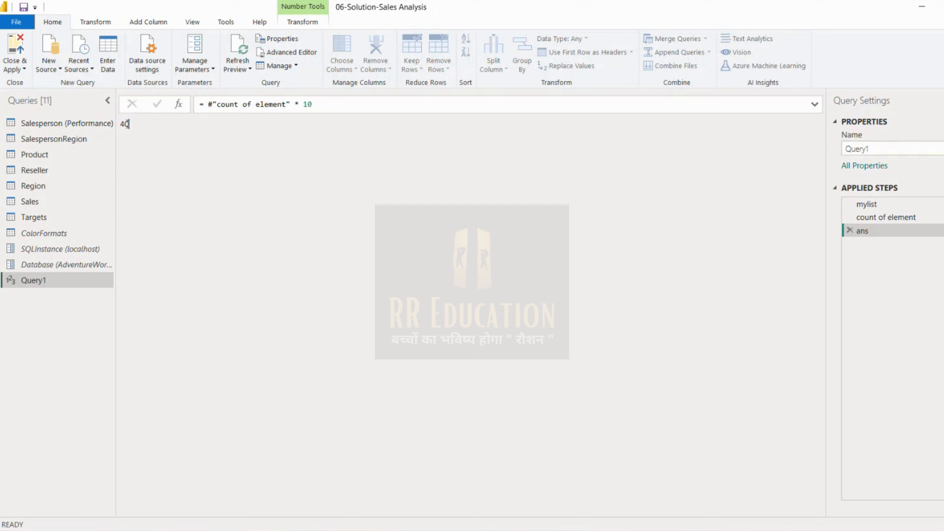
Review the outputs of the mylist, count of element and ans applied steps, leaving the Multiply settings unchanged.
{"action": "left_click", "coordinate": [883, 218]}
{"action": "left_click", "coordinate": [896, 208]}
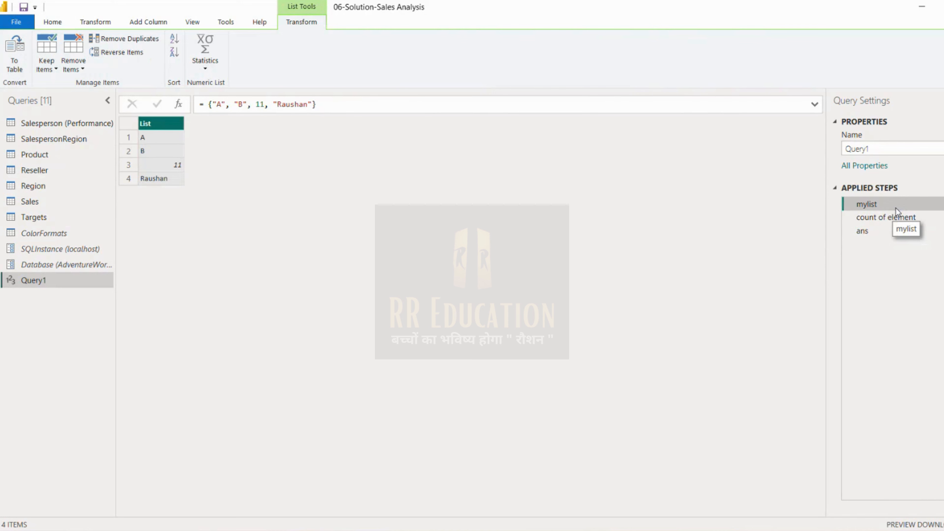
{"action": "left_click", "coordinate": [896, 220]}
{"action": "left_click", "coordinate": [895, 231]}
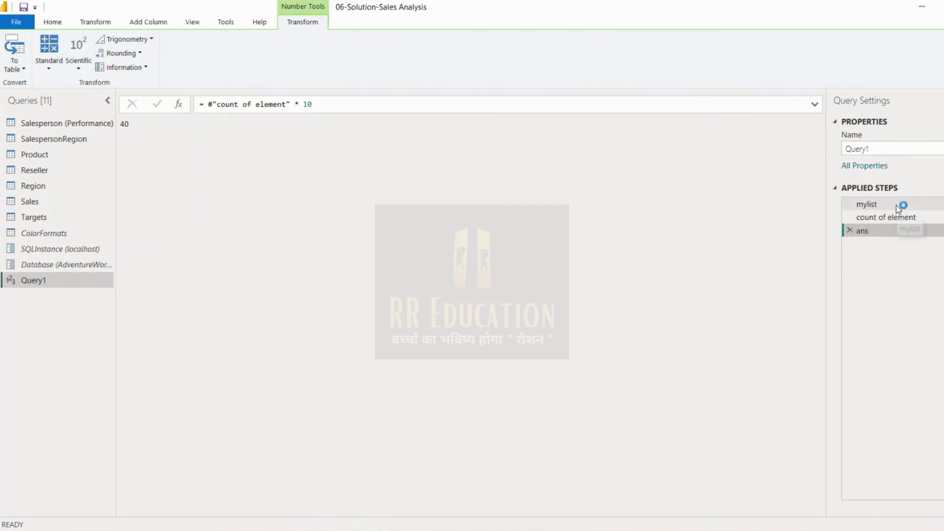
{"action": "left_click", "coordinate": [897, 206]}
{"action": "left_click", "coordinate": [896, 230]}
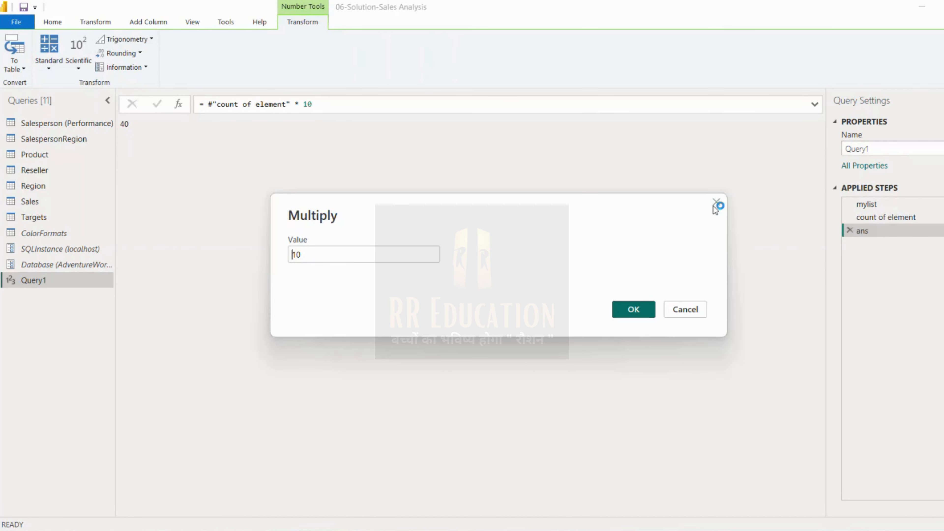
{"action": "left_click", "coordinate": [714, 206]}
Reopen Query1's code in the Advanced Editor and examine the elements inside the mylist definition, especially the last one.
{"action": "left_click", "coordinate": [54, 25]}
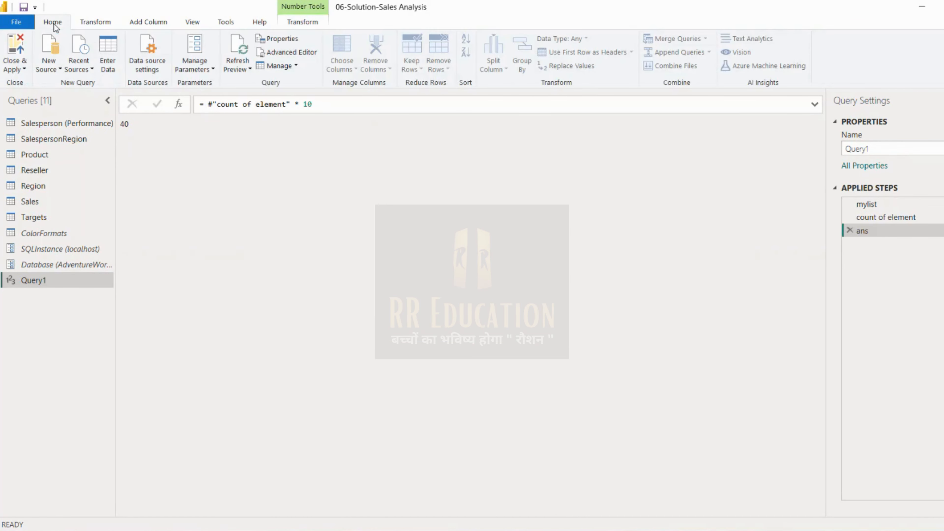
{"action": "left_click", "coordinate": [299, 51]}
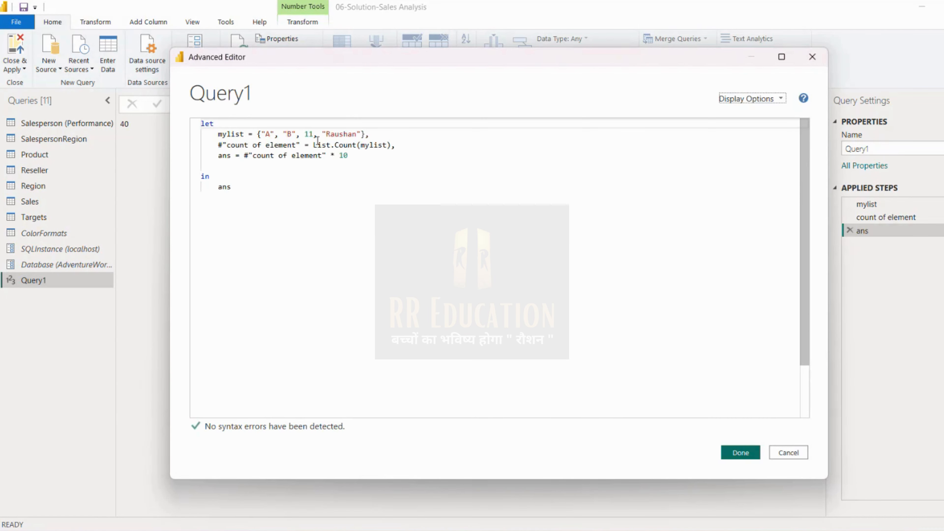
{"action": "left_click_drag", "start_coordinate": [360, 133], "coordinate": [263, 133]}
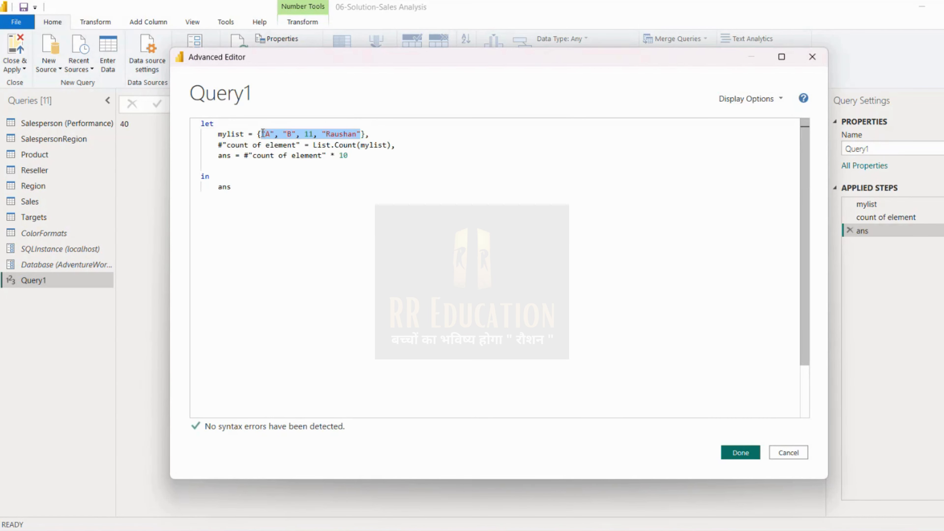
{"action": "left_click", "coordinate": [365, 147]}
{"action": "left_click", "coordinate": [361, 134]}
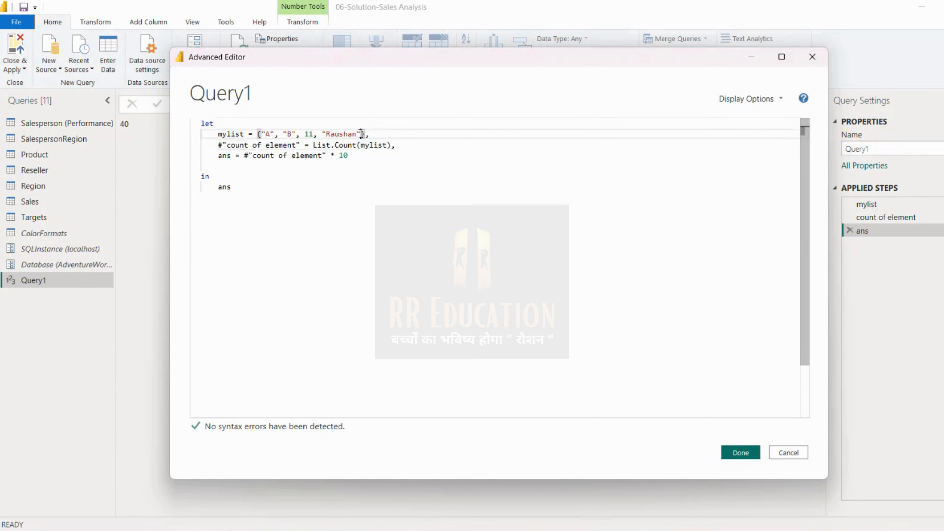
{"action": "left_click_drag", "start_coordinate": [361, 133], "coordinate": [322, 134]}
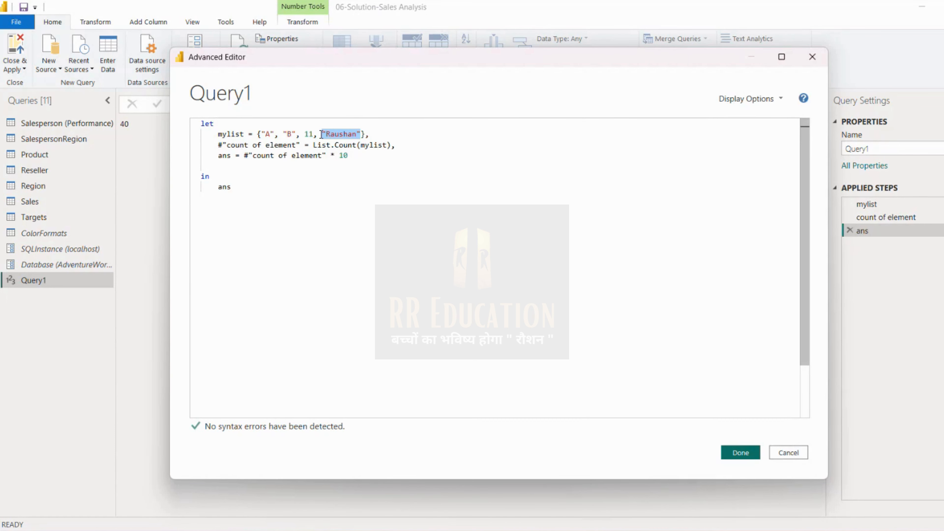
{"action": "double_click", "coordinate": [350, 134]}
Add a new variable, result = mylist, below the ans line and end the ans line with a comma.
{"action": "left_click", "coordinate": [355, 155]}
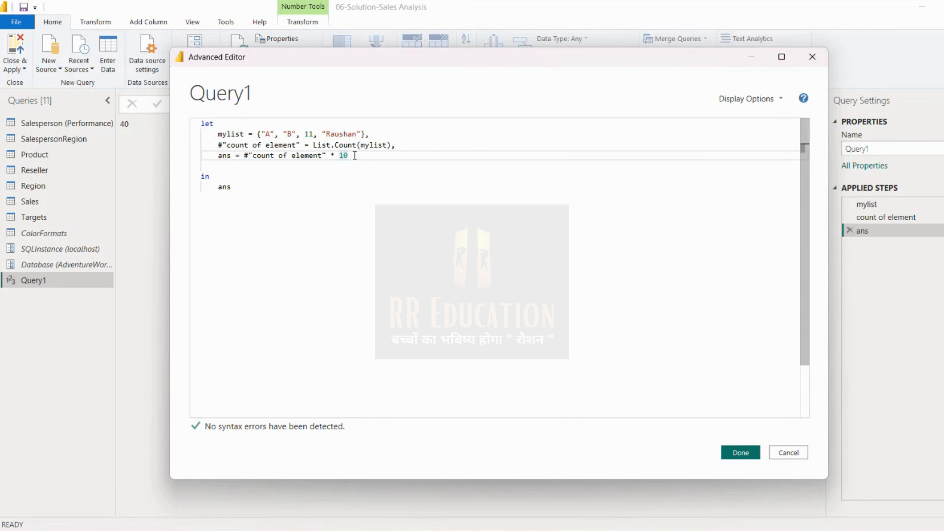
{"action": "key", "text": "Return"}
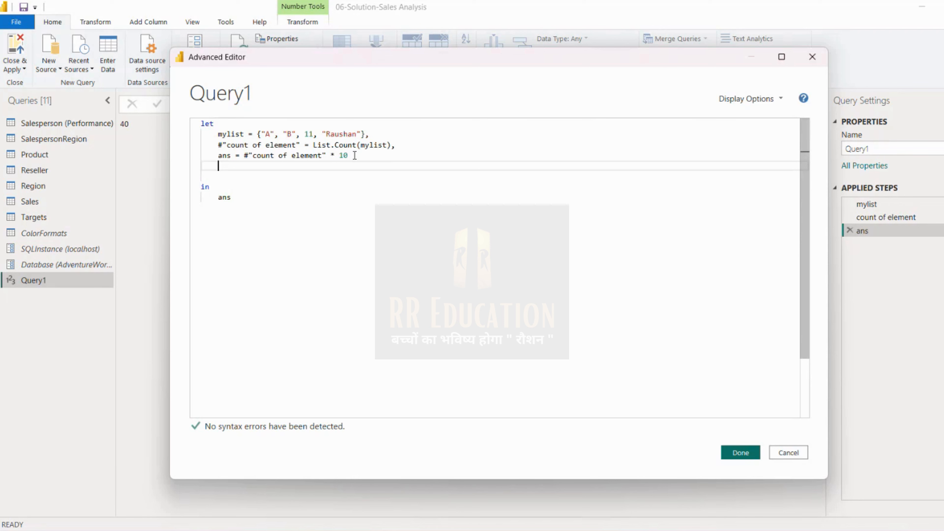
{"action": "type", "text": "res"}
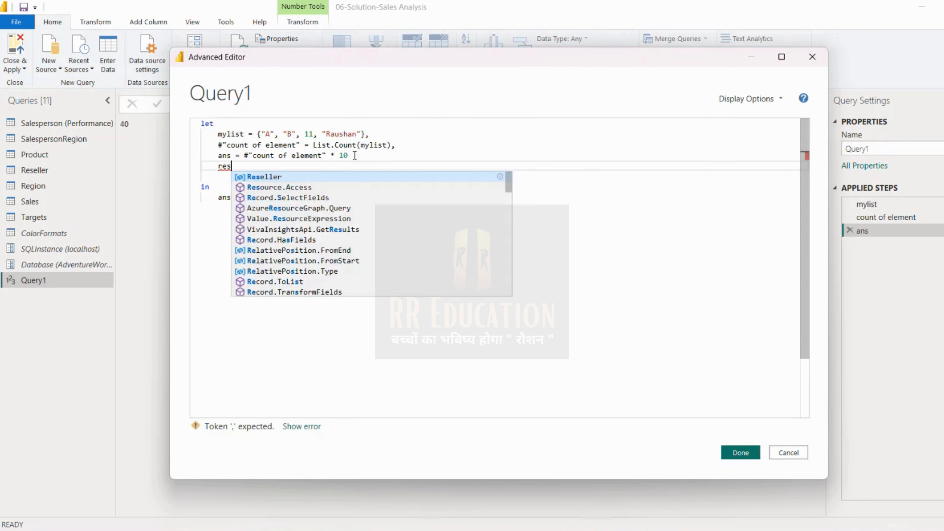
{"action": "type", "text": "ult = mylist"}
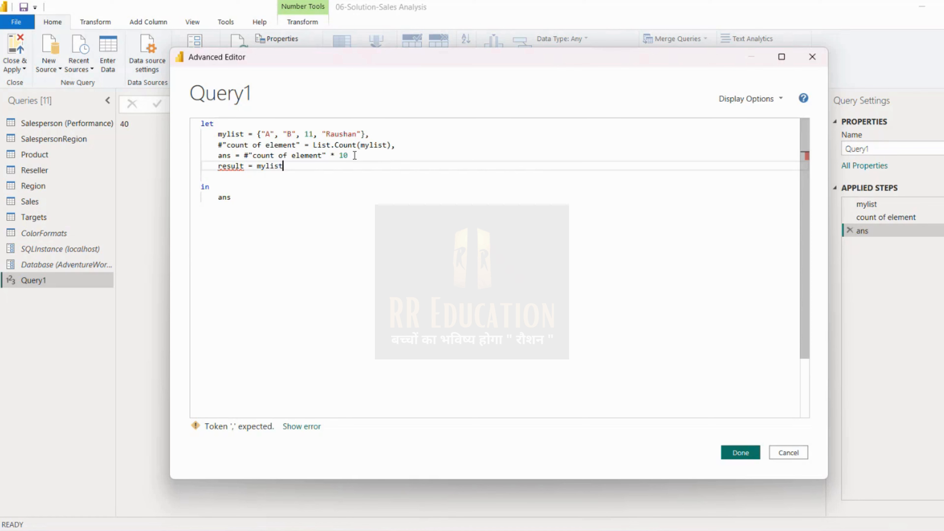
{"action": "left_click", "coordinate": [354, 156]}
{"action": "type", "text": ","}
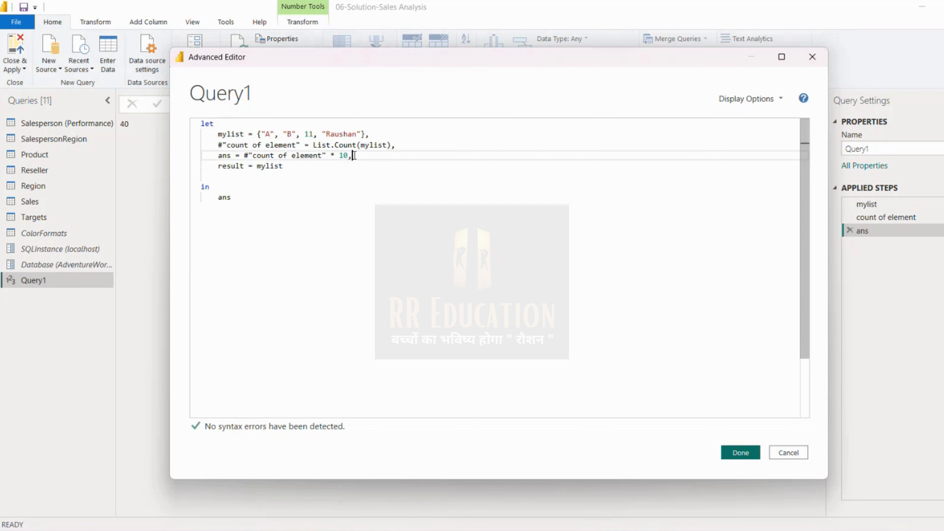
Append the index [3] to mylist in the result line and compare it with the third list element.
{"action": "left_click", "coordinate": [306, 169]}
{"action": "type", "text": "["}
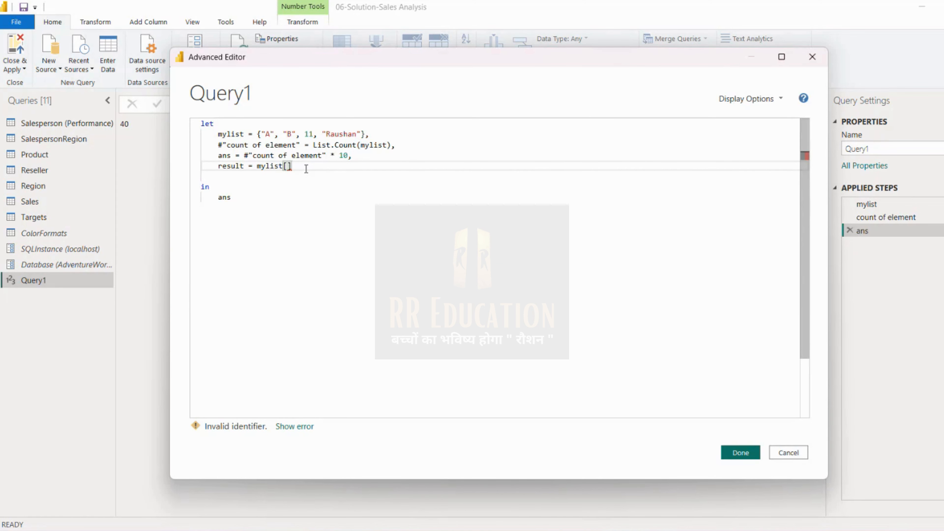
{"action": "type", "text": "3"}
{"action": "left_click", "coordinate": [306, 169]}
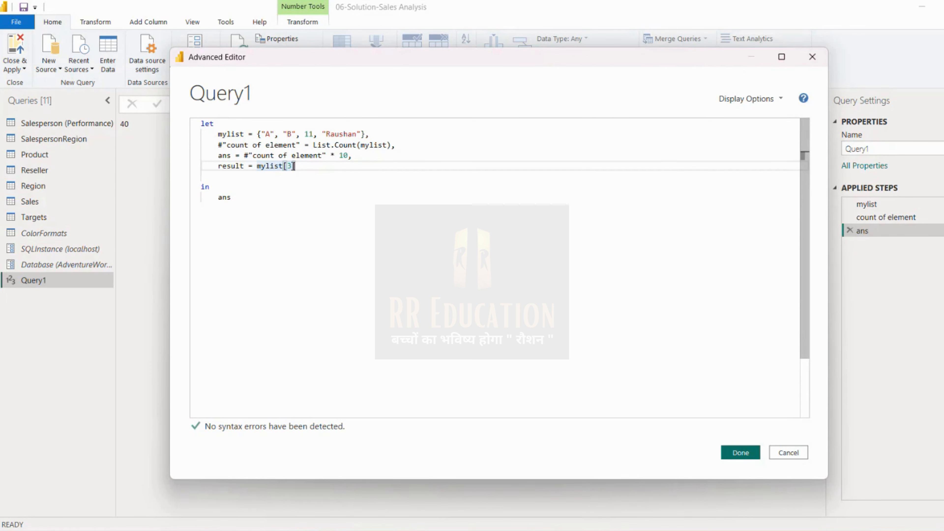
{"action": "left_click", "coordinate": [313, 134]}
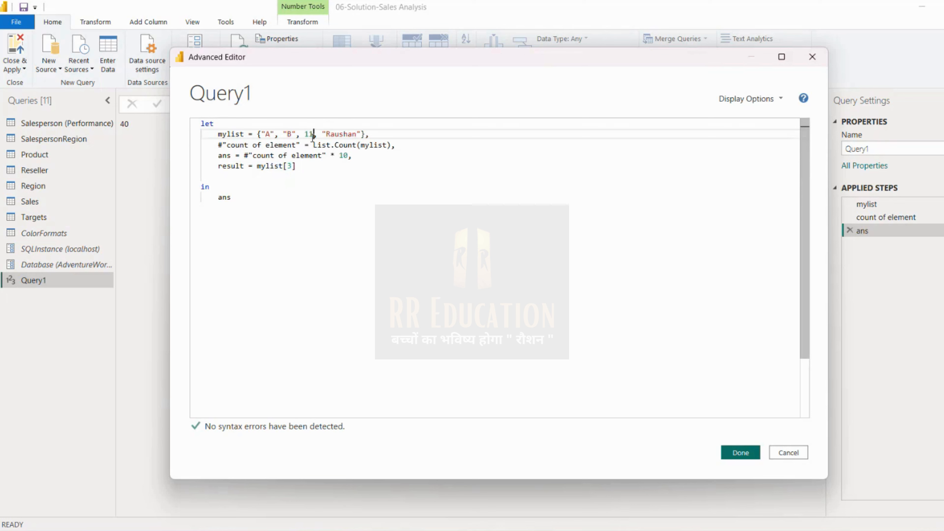
{"action": "double_click", "coordinate": [312, 135]}
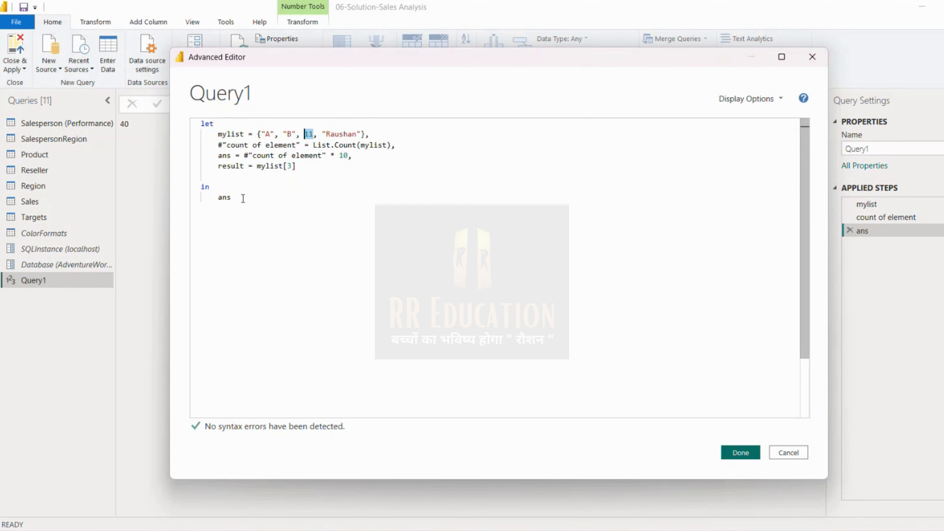
Make the query return result instead of ans and go through the positions of the elements in mylist.
{"action": "left_click_drag", "start_coordinate": [232, 198], "coordinate": [220, 197]}
{"action": "key", "text": "BackSpace"}
{"action": "type", "text": "result"}
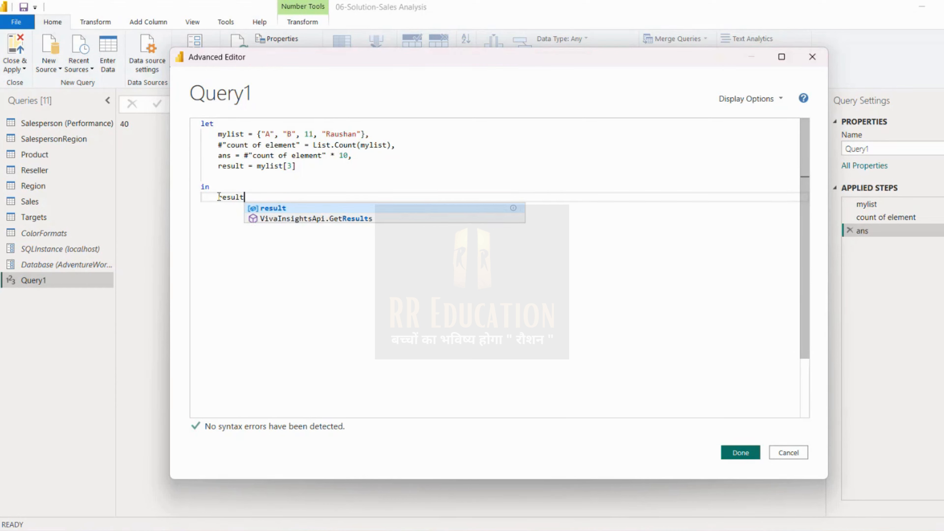
{"action": "key", "text": "Escape"}
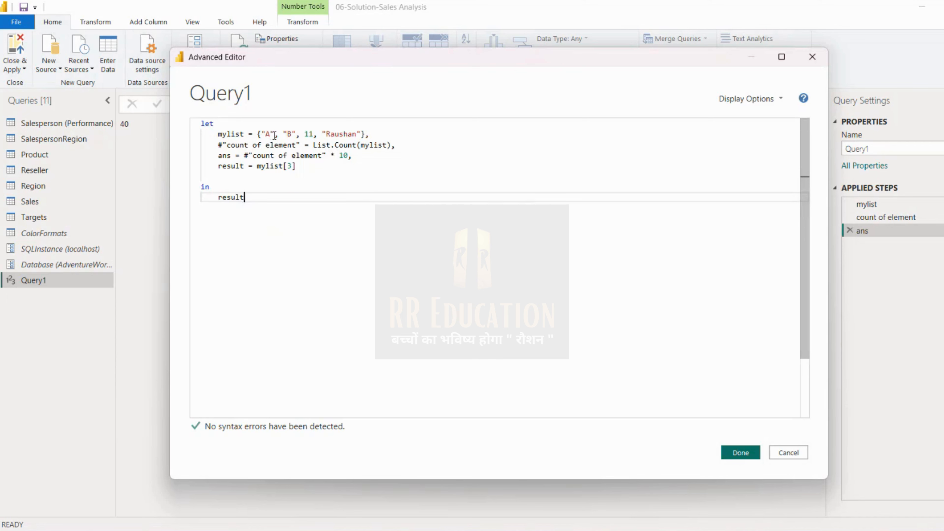
{"action": "left_click", "coordinate": [274, 135]}
{"action": "left_click", "coordinate": [291, 135]}
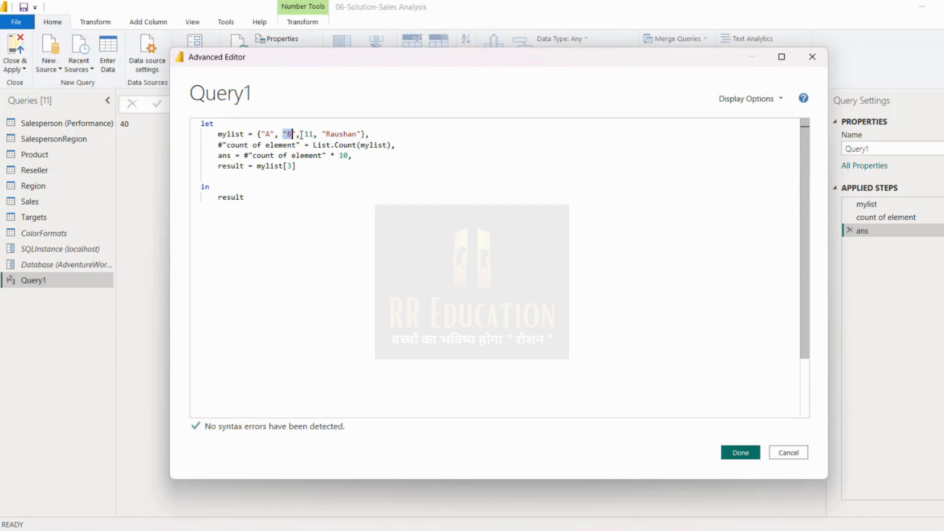
{"action": "left_click_drag", "start_coordinate": [302, 135], "coordinate": [367, 134]}
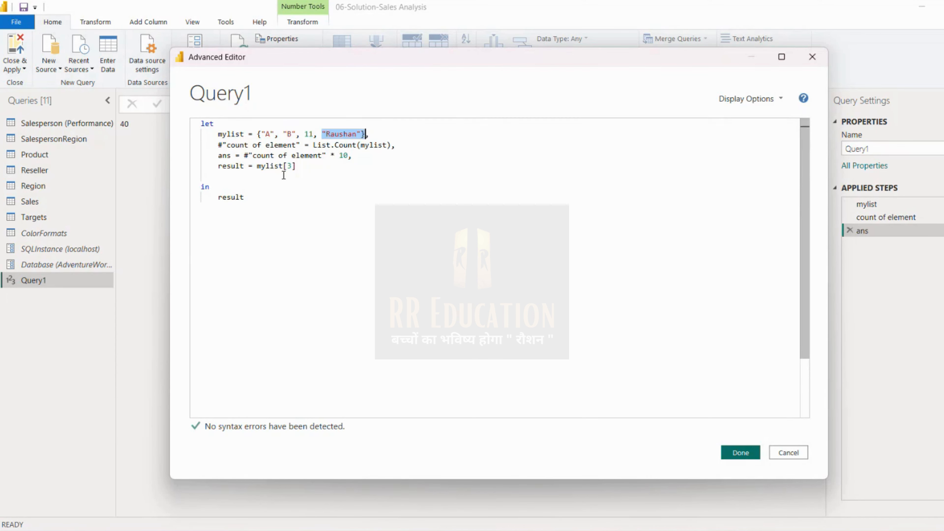
Apply the Advanced Editor code and change the result step's formula to = mylist{3}.
{"action": "left_click", "coordinate": [252, 197]}
{"action": "left_click", "coordinate": [735, 452]}
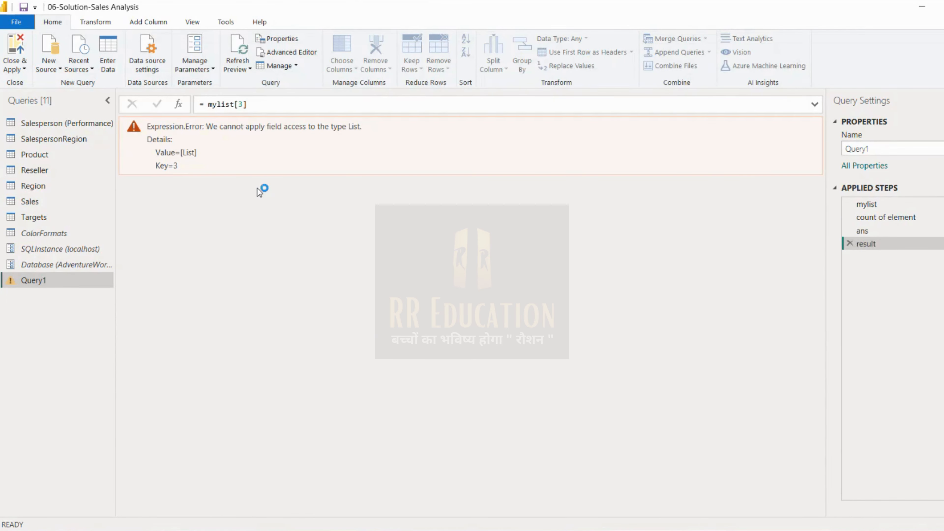
{"action": "left_click_drag", "start_coordinate": [212, 129], "coordinate": [331, 127]}
{"action": "left_click", "coordinate": [258, 106]}
{"action": "key", "text": "BackSpace"}
{"action": "key", "text": "BackSpace"}
{"action": "key", "text": "BackSpace"}
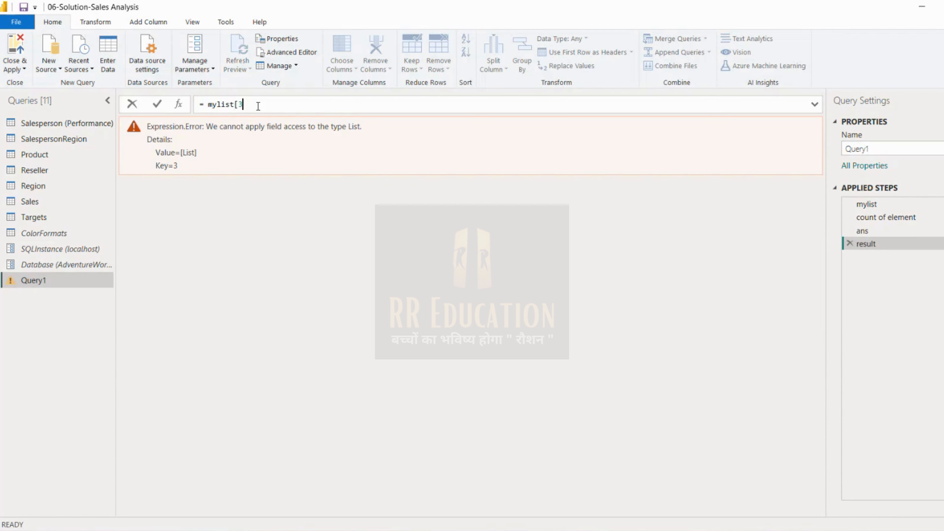
{"action": "type", "text": "{3"}
{"action": "key", "text": "Return"}
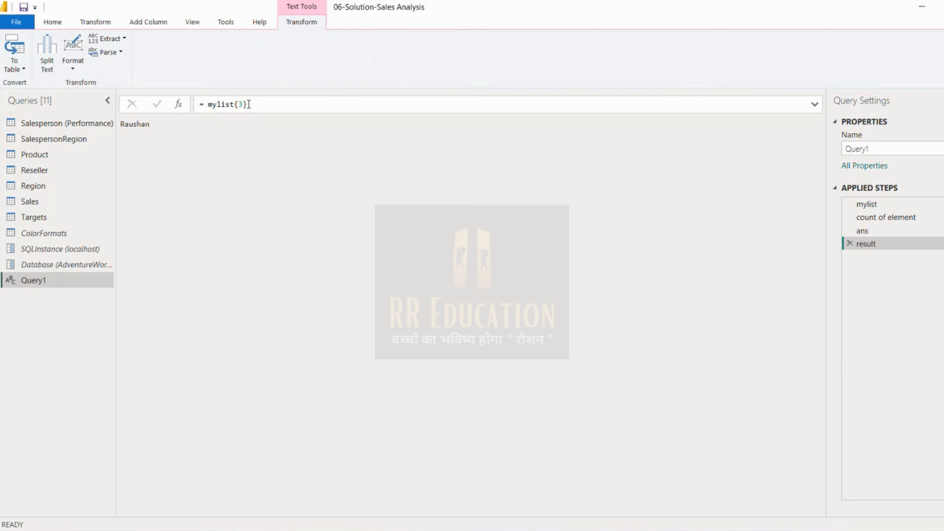
{"action": "left_click", "coordinate": [248, 104]}
Open the Product query, check Subcategory values in rows 1 and 10, and add a custom step referencing #"Expanded ColorFormats".
{"action": "left_click", "coordinate": [53, 155]}
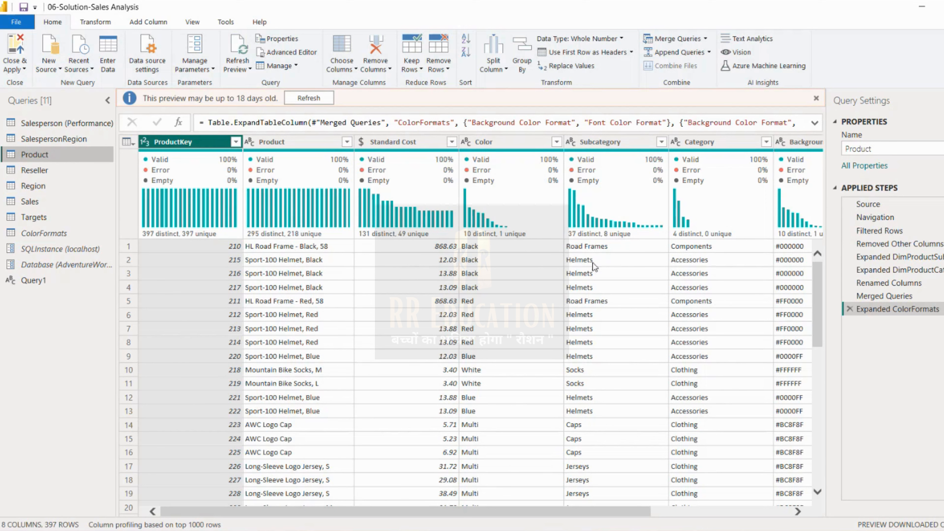
{"action": "left_click", "coordinate": [619, 246]}
{"action": "left_click", "coordinate": [597, 370]}
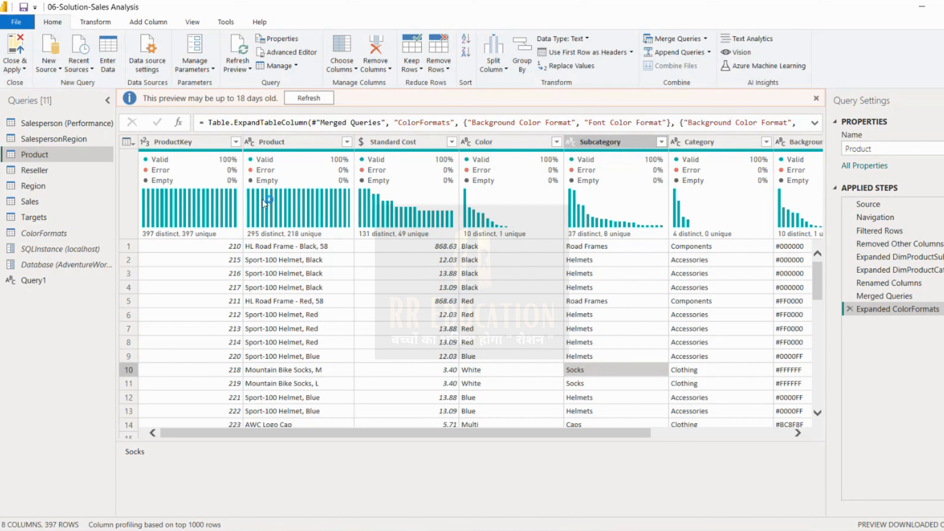
{"action": "left_click", "coordinate": [179, 123]}
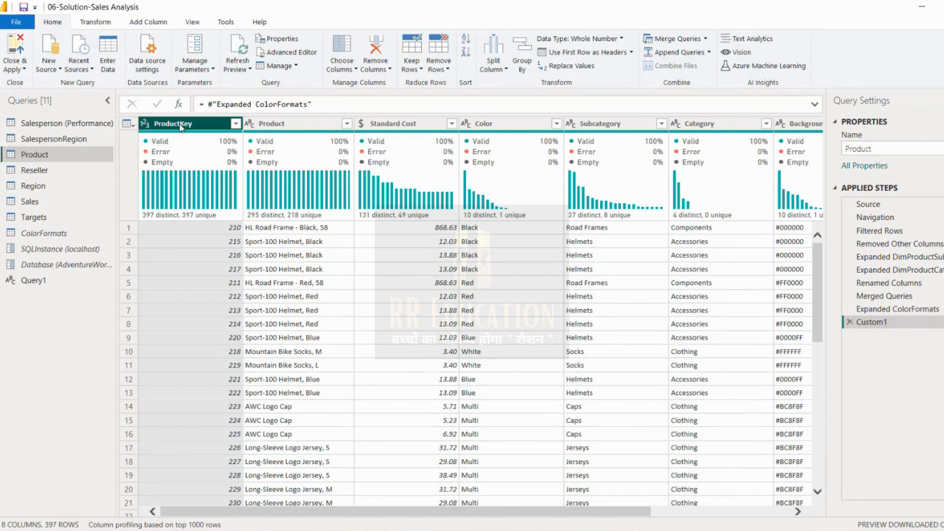
{"action": "left_click_drag", "start_coordinate": [313, 105], "coordinate": [273, 105]}
{"action": "left_click", "coordinate": [260, 105]}
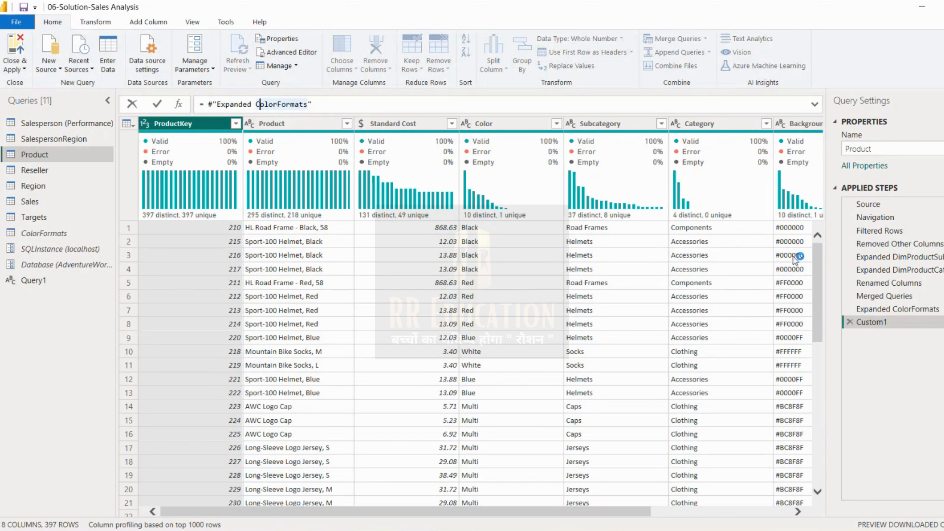
{"action": "key", "text": "Return"}
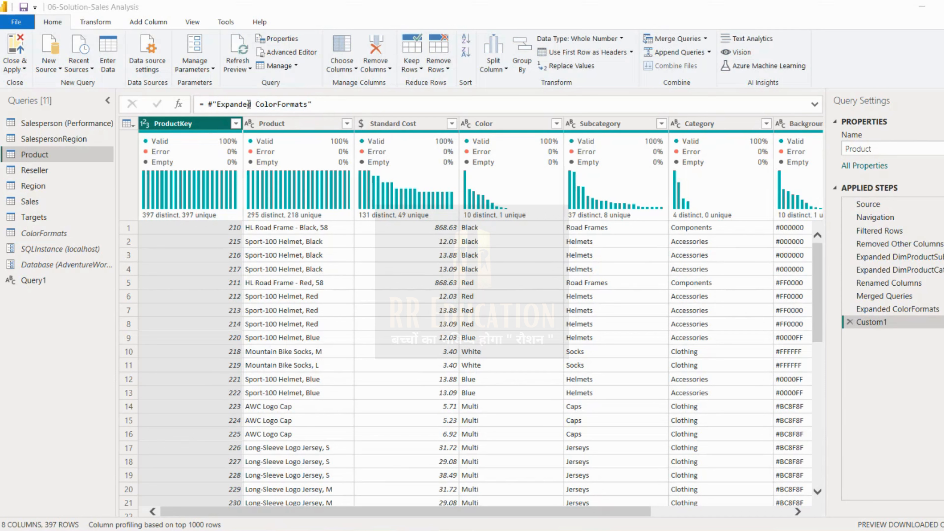
Try to retrieve a row by appending [10] to #"Expanded ColorFormats" in the custom step's formula.
{"action": "left_click", "coordinate": [341, 104]}
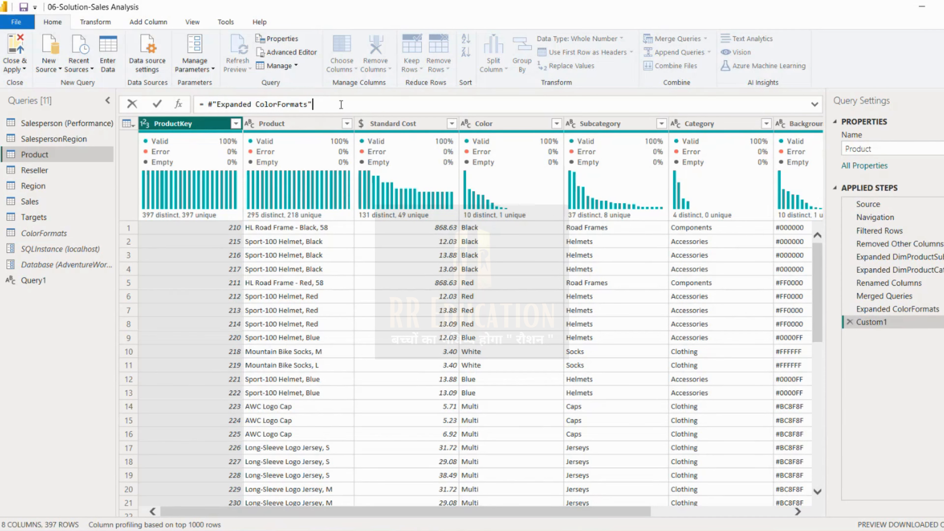
{"action": "type", "text": "[]"}
{"action": "type", "text": "10"}
{"action": "key", "text": "Return"}
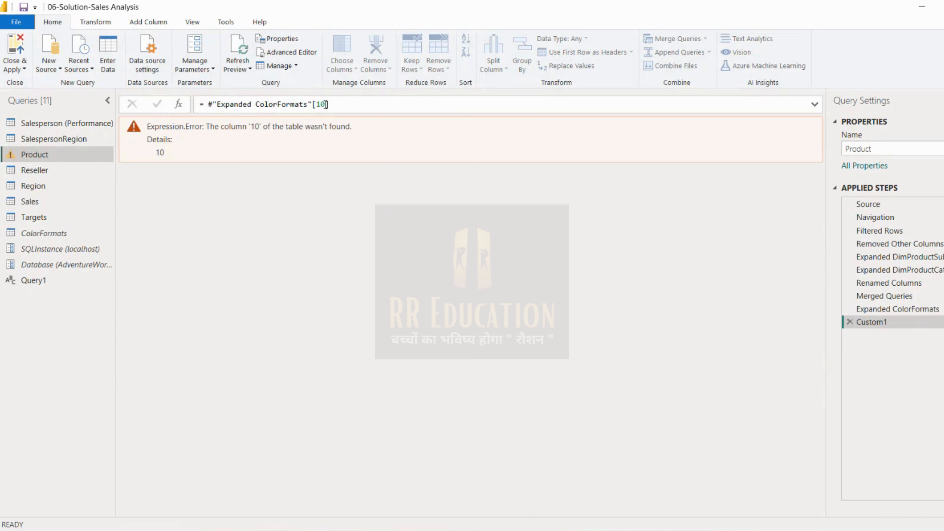
Use curly brackets for the row index so the custom step's formula reads = #"Expanded ColorFormats"{10}.
{"action": "left_click", "coordinate": [325, 105]}
{"action": "key", "text": "BackSpace"}
{"action": "key", "text": "BackSpace"}
{"action": "key", "text": "BackSpace"}
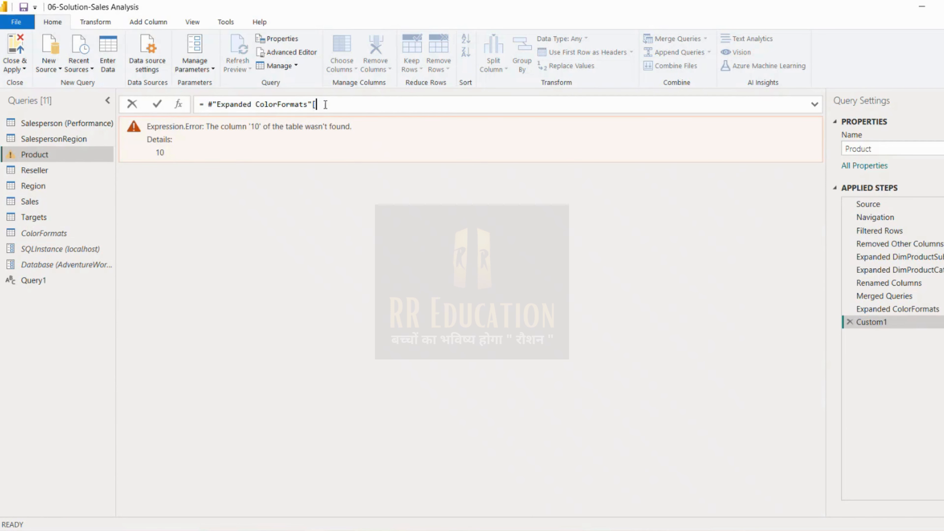
{"action": "type", "text": "]"}
{"action": "key", "text": "BackSpace"}
{"action": "key", "text": "BackSpace"}
{"action": "type", "text": "{10"}
{"action": "key", "text": "Return"}
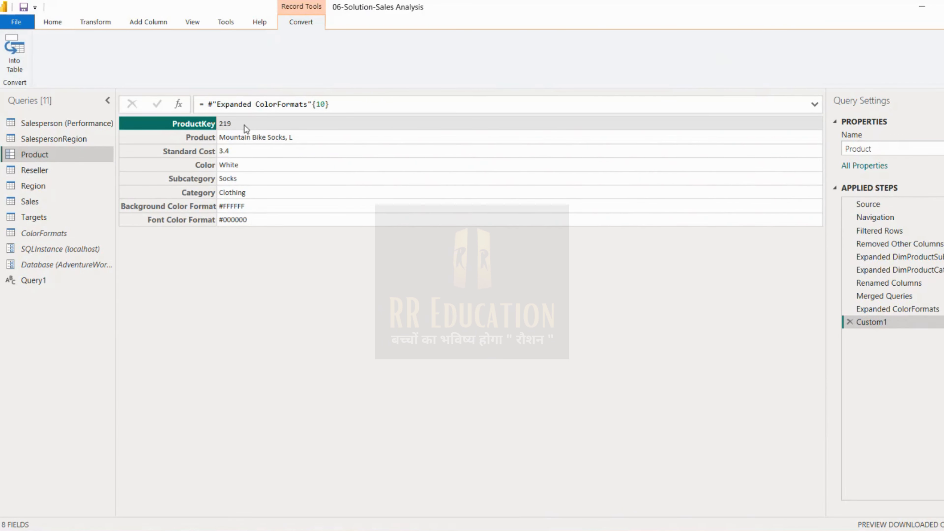
Insert [Subcategory] before {10} in the custom step's formula to retrieve only that column's value.
{"action": "left_click", "coordinate": [194, 179]}
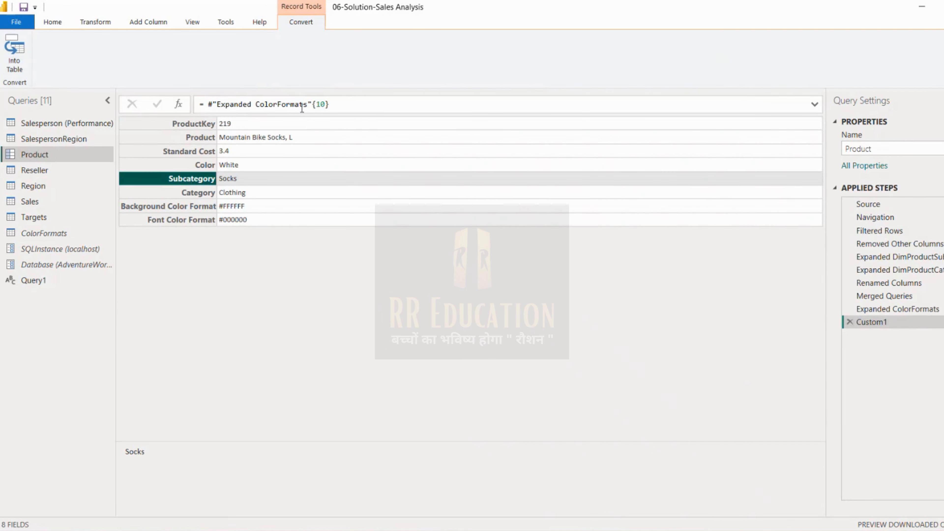
{"action": "left_click", "coordinate": [313, 105]}
{"action": "type", "text": "[]"}
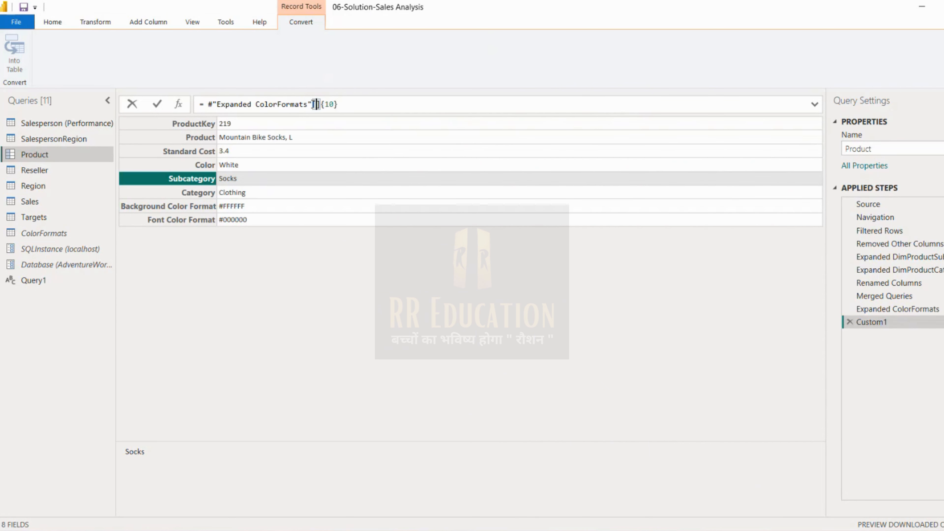
{"action": "type", "text": "Subcategory"}
{"action": "key", "text": "Return"}
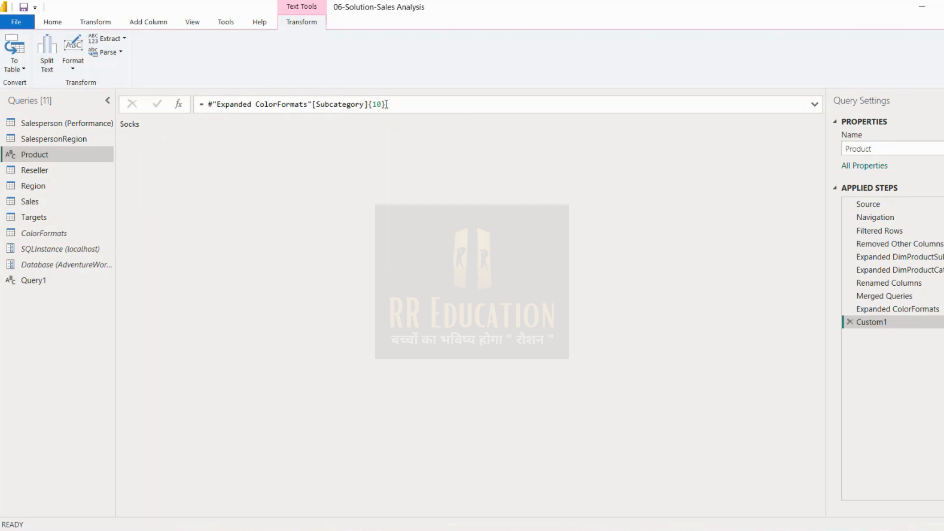
Remove [Subcategory] from the custom step's formula, leaving = #"Expanded ColorFormats"{10}.
{"action": "left_click_drag", "start_coordinate": [389, 106], "coordinate": [369, 105]}
{"action": "left_click_drag", "start_coordinate": [312, 105], "coordinate": [370, 105]}
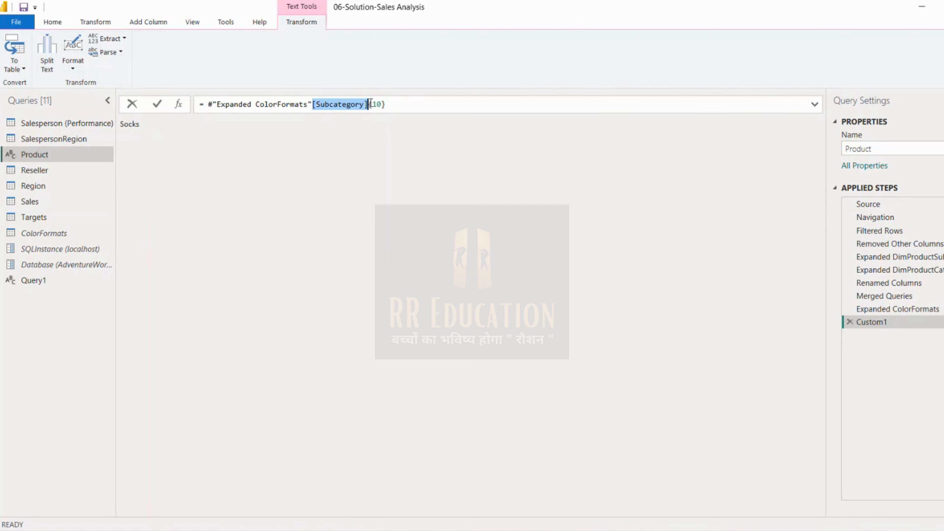
{"action": "key", "text": "Delete"}
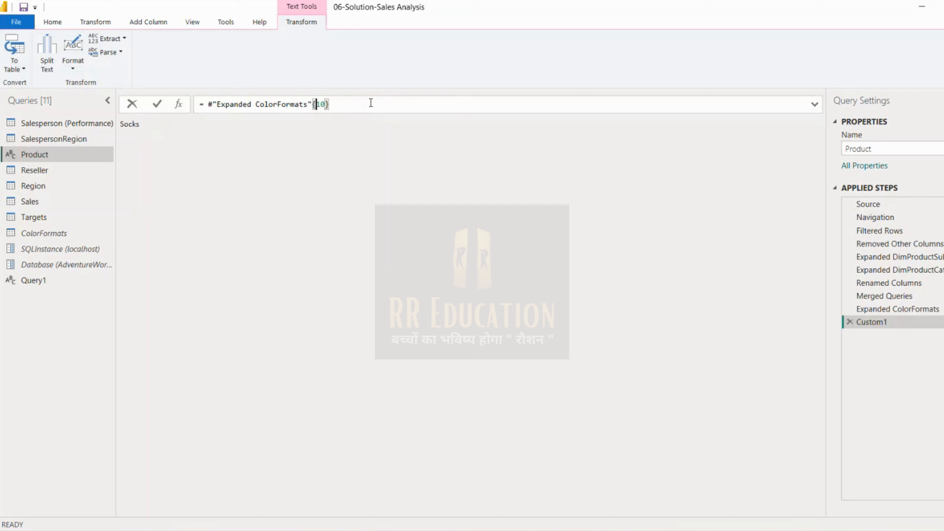
{"action": "key", "text": "Return"}
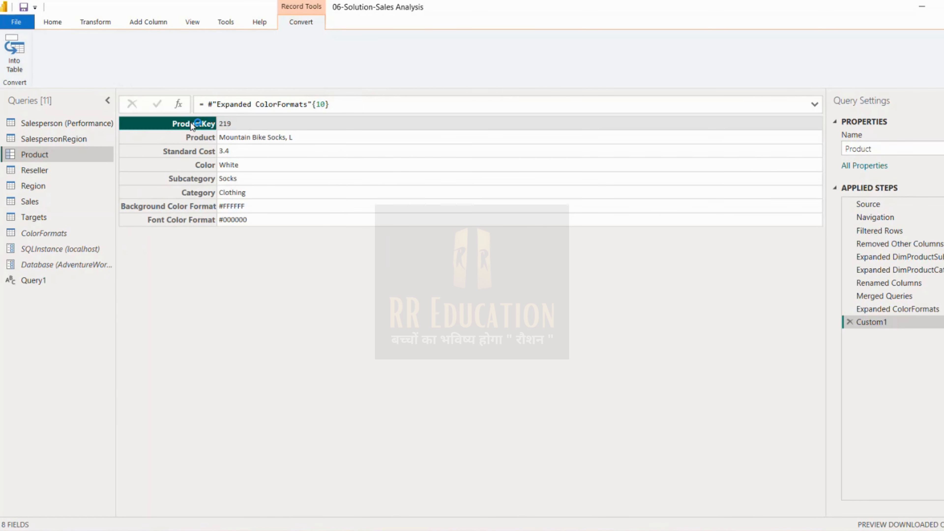
Check the record's ProductKey and Product fields, and delete the custom step from the Product query.
{"action": "left_click", "coordinate": [227, 126]}
{"action": "left_click", "coordinate": [190, 136]}
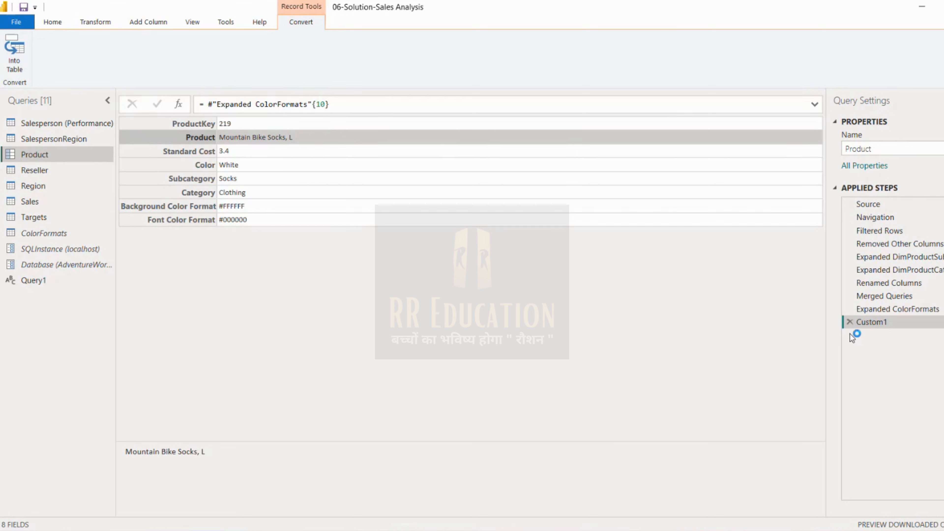
{"action": "left_click", "coordinate": [850, 323]}
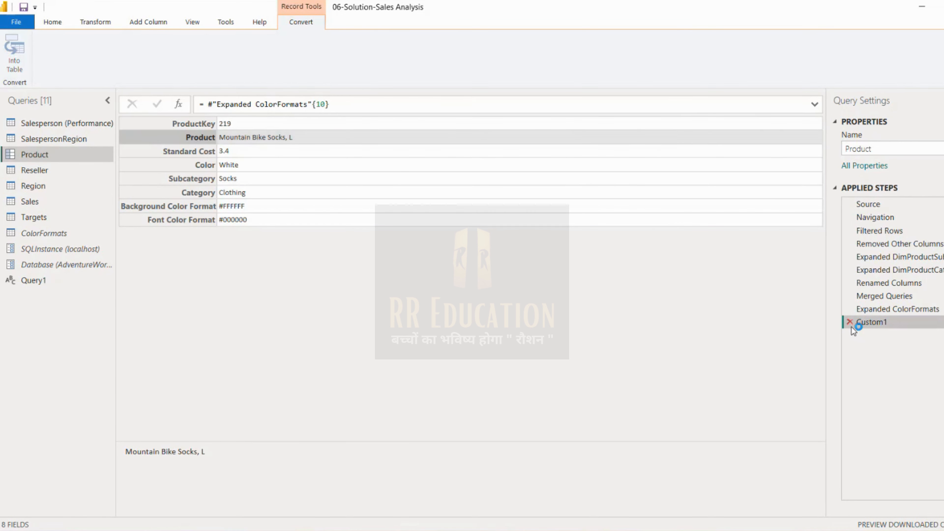